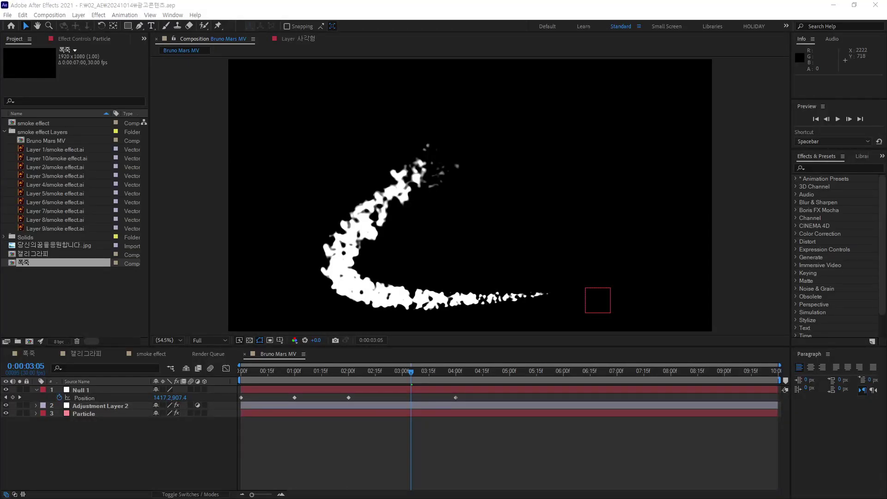
Step: Select the Particle layer and show its CC Particle Systems II settings (Birth Rate 4.0, Longevity 2.0 sec)
mouse_move(414, 377)
left_mouse_down()
mouse_move(325, 379)
mouse_move(401, 380)
left_mouse_up()
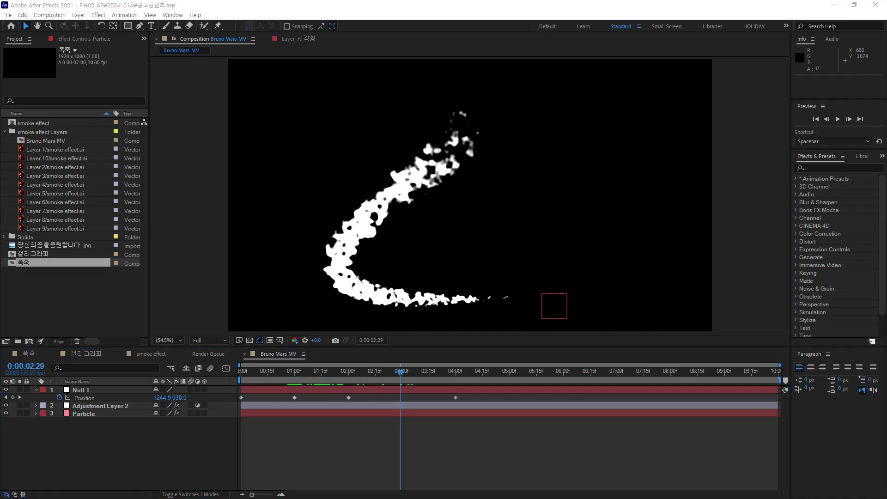
left_click(96, 414)
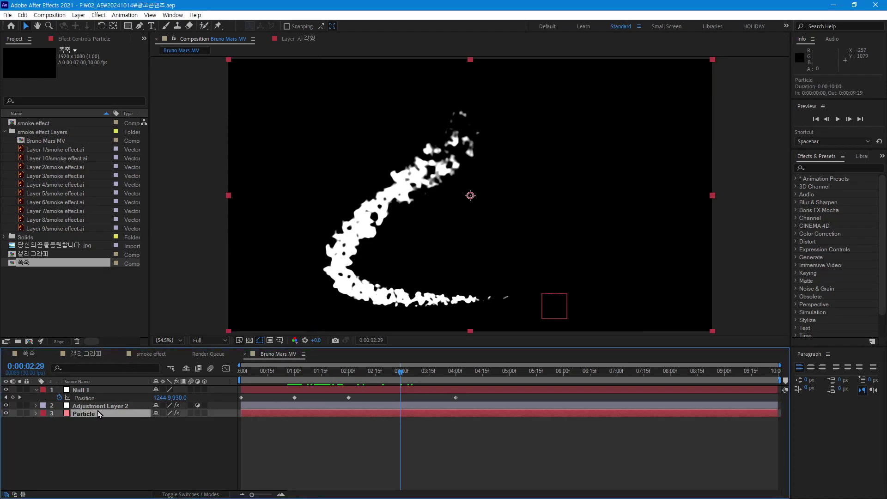
key("ctrl+Up")
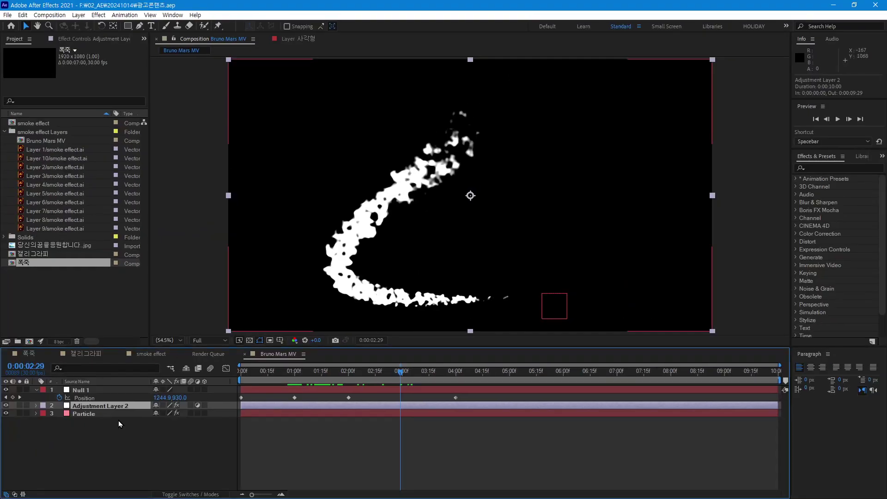
left_click(99, 415)
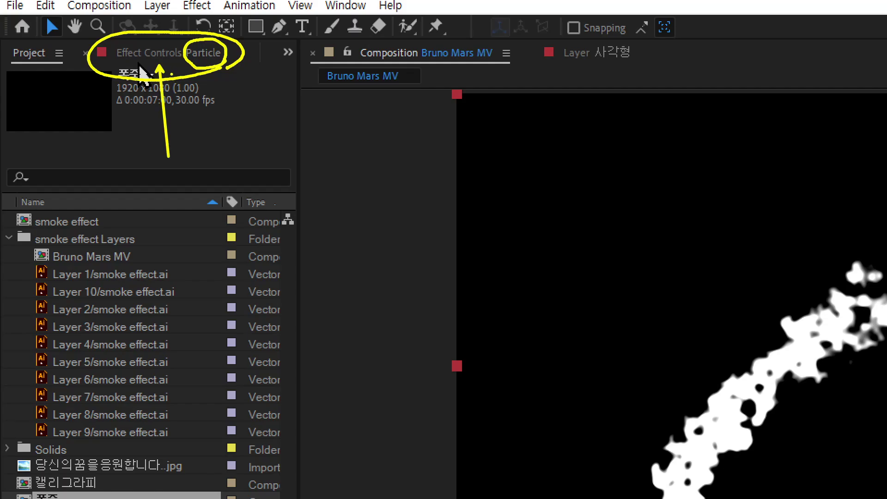
left_click(185, 53)
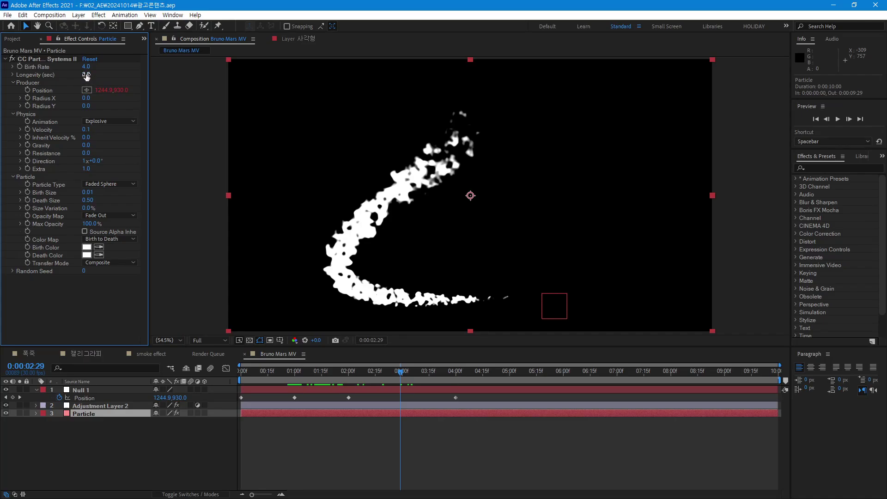
Step: Raise particle Longevity to 3.3 and Birth Rate to 20 for a thicker trail
left_click_drag(86, 75, 151, 77)
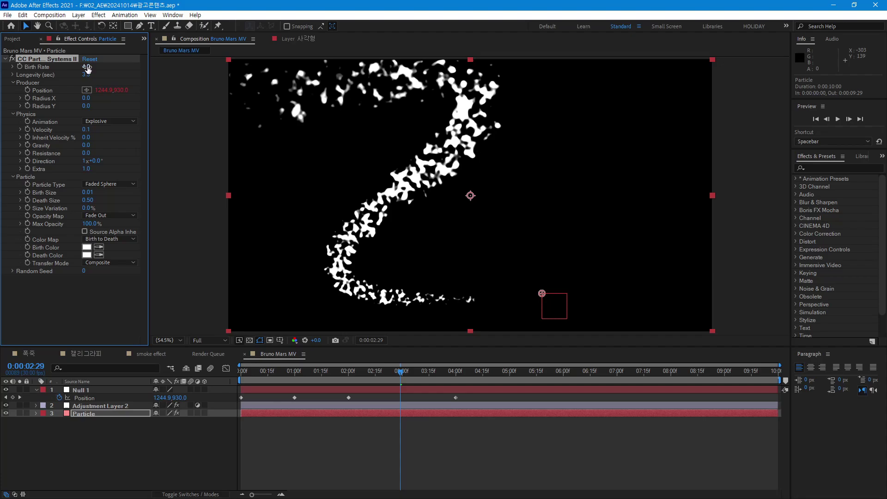
left_click_drag(89, 67, 131, 70)
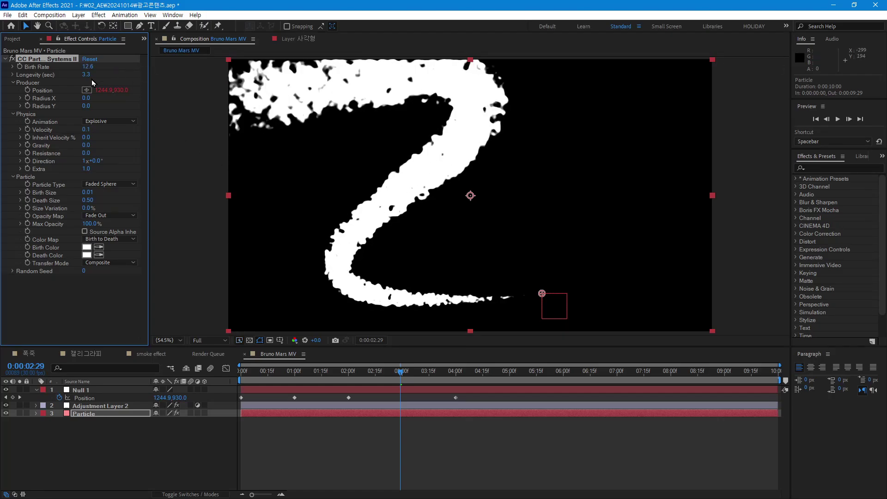
left_click_drag(91, 67, 127, 69)
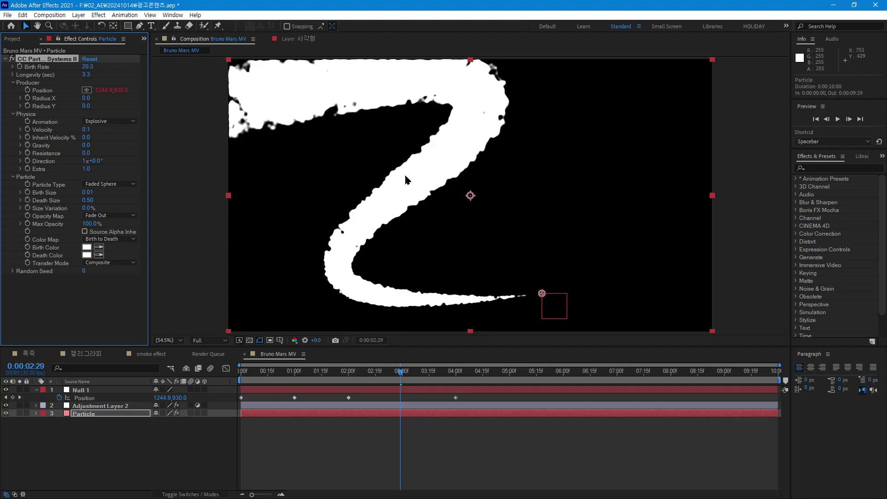
left_click(89, 67)
type("50")
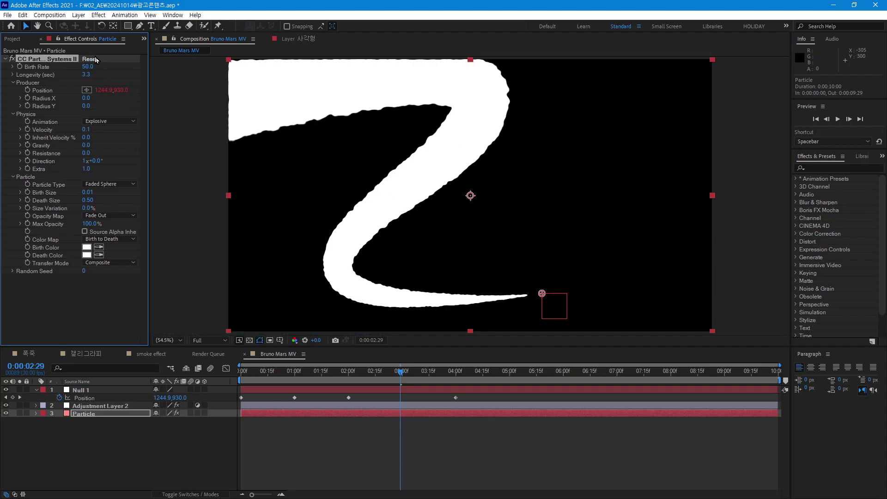
left_click(88, 66)
type("20")
key("Return")
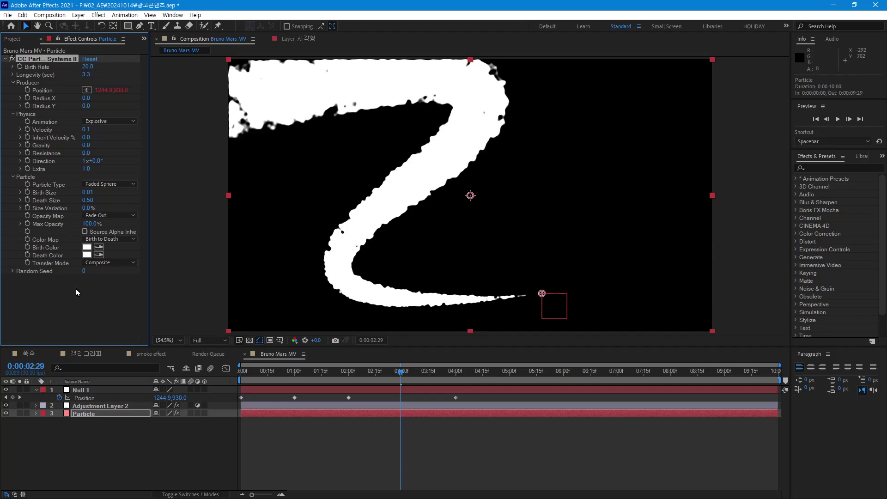
left_click(92, 407)
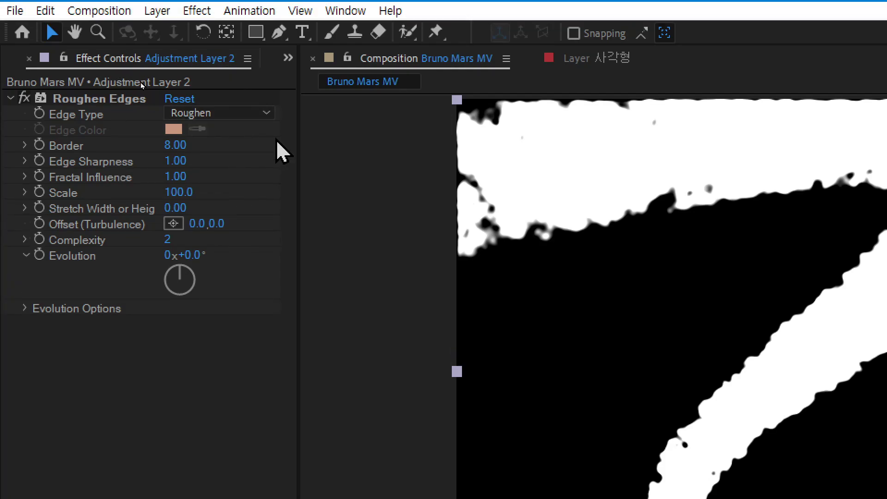
Step: Set Adjustment Layer 2's Roughen Edges Border to 0.7, then raise it to 10.60
left_click(175, 145)
type("0.7")
key("Return")
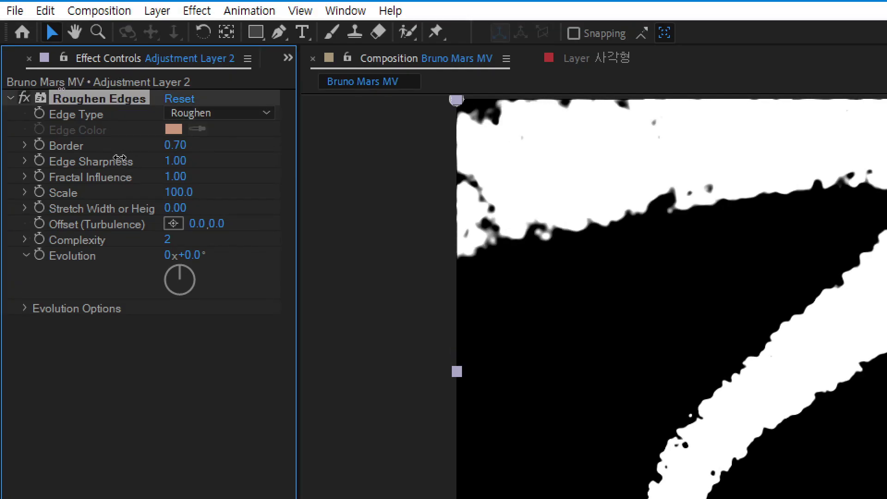
left_click_drag(176, 145, 234, 188)
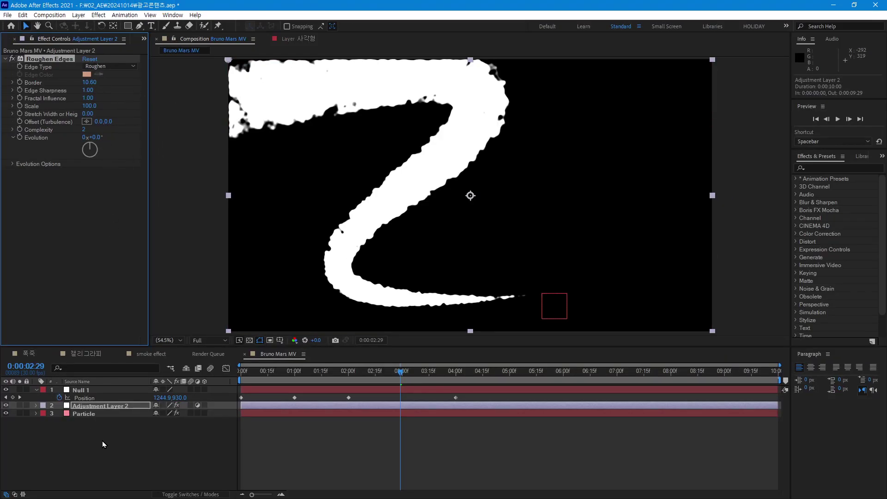
left_click(124, 484)
left_click(128, 26)
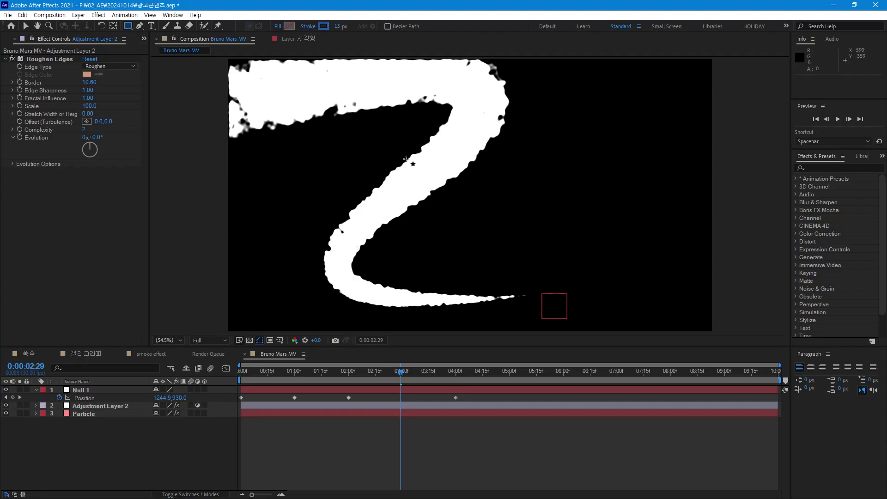
Step: Draw a square right of the trail with white fill and no stroke
left_click_drag(523, 182, 592, 250)
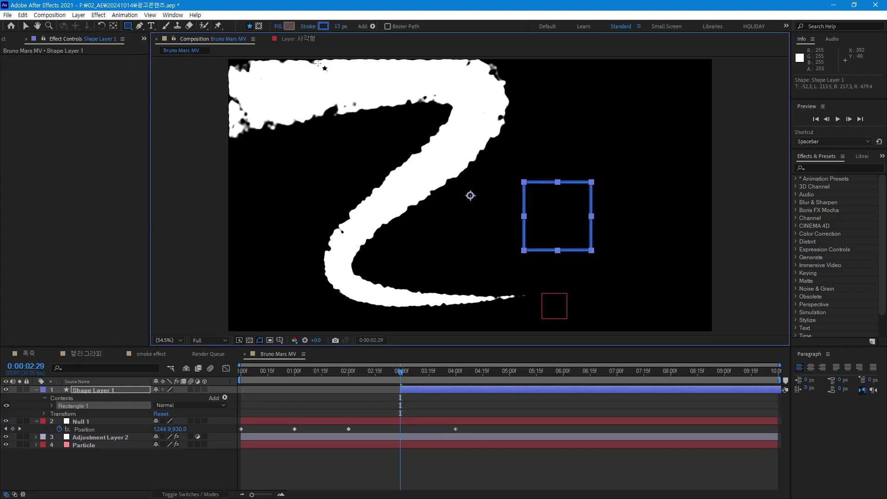
left_click(289, 26)
left_click_drag(134, 229, 116, 207)
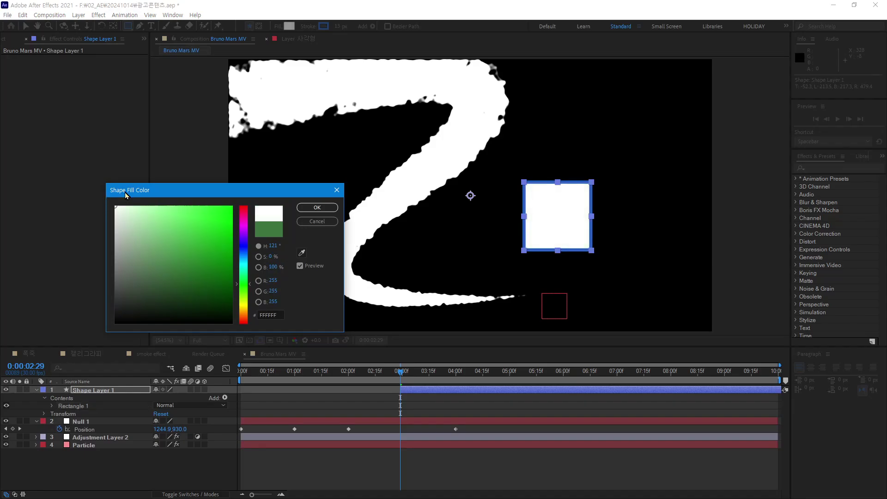
left_click(306, 208)
left_click(309, 27)
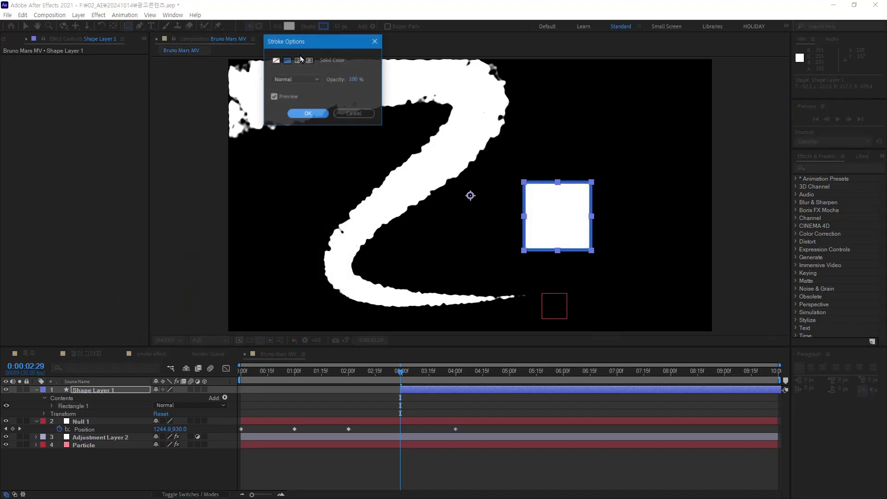
left_click(278, 61)
left_click(308, 114)
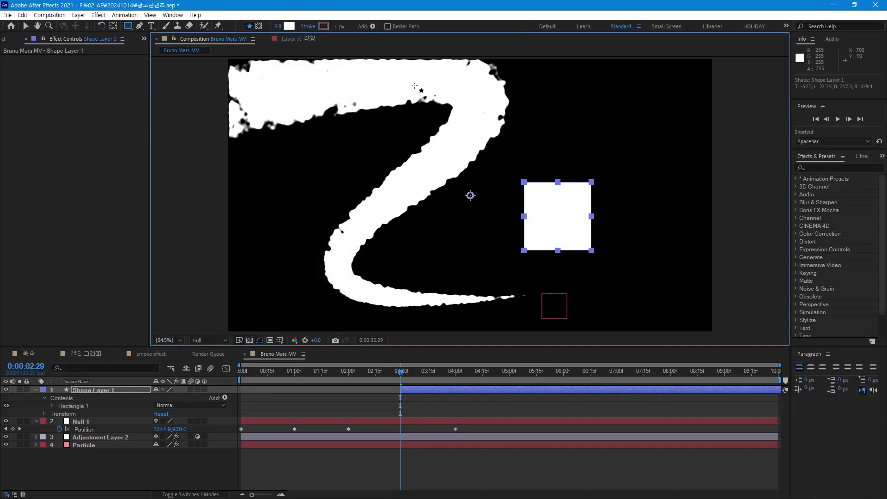
Step: Move Shape Layer 1 below Adjustment Layer 2 in the layer stack
left_click(100, 459)
left_click_drag(101, 390, 101, 442)
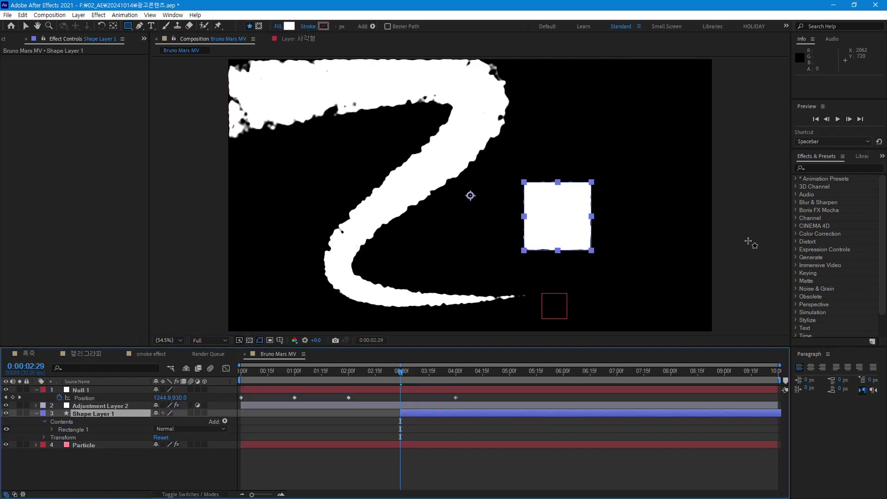
key("v")
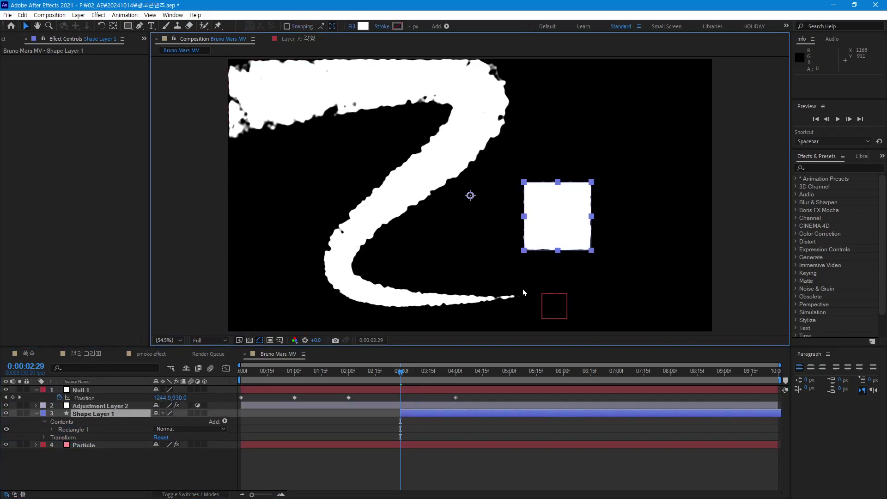
left_click(747, 260)
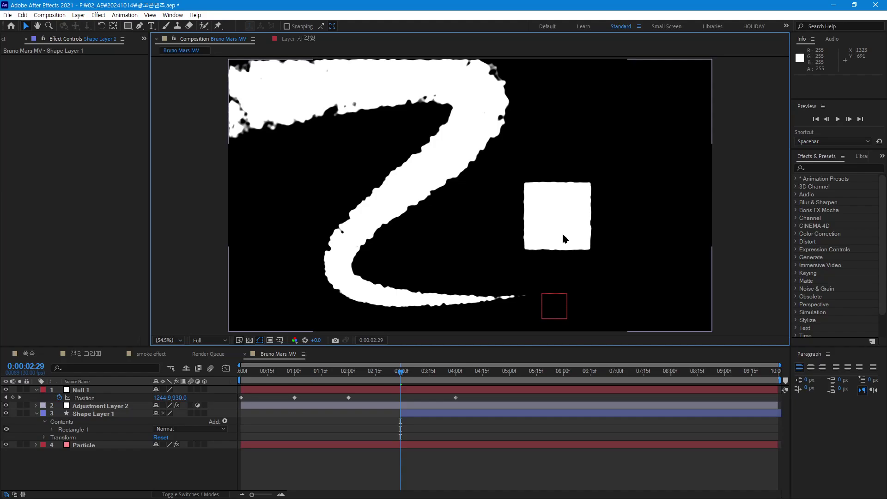
Step: Zoom in on the square and set Adjustment Layer 2's Roughen Edges Border to 10
key("z")
left_click(625, 227)
left_click(337, 188)
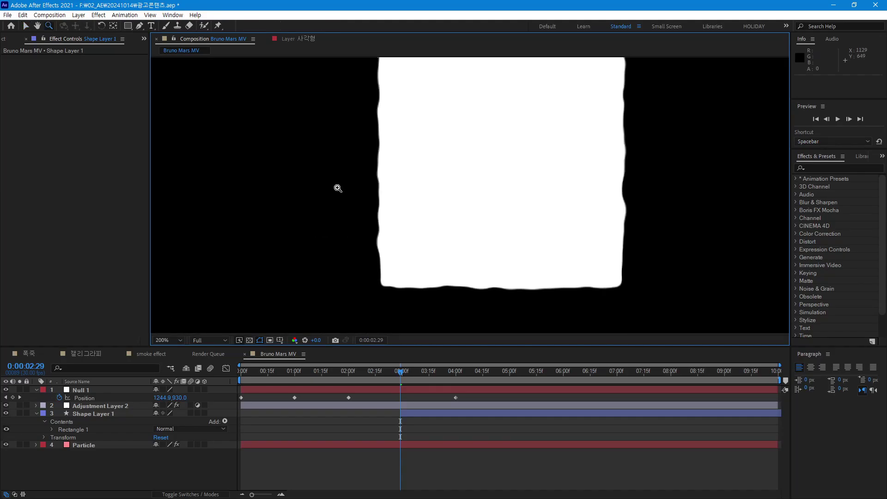
left_click_drag(337, 188, 240, 196)
left_click(86, 407)
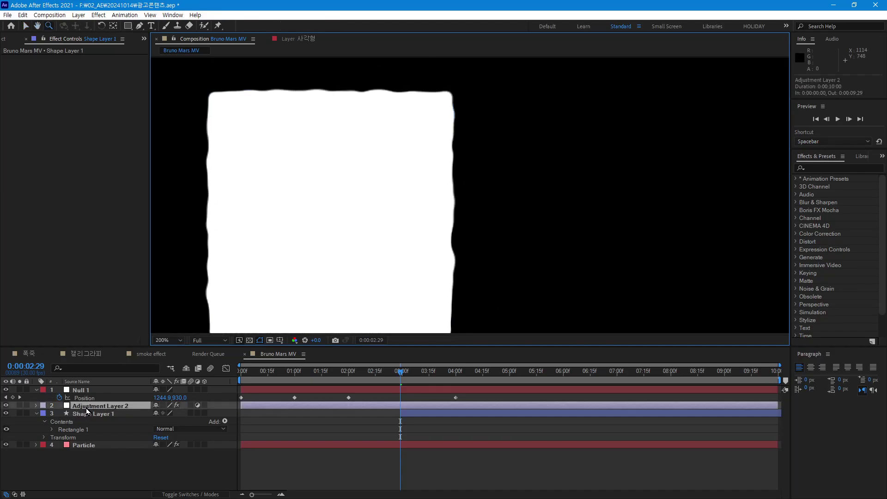
left_click_drag(88, 82, 44, 90)
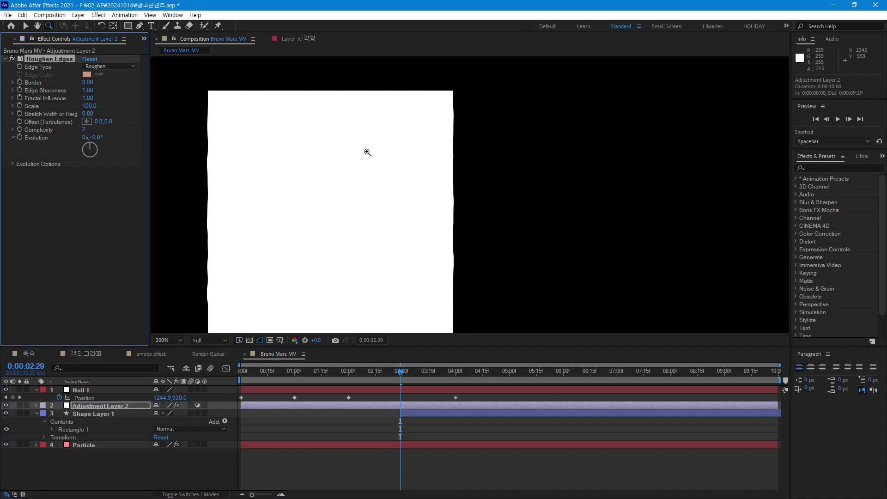
left_click_drag(224, 83, 189, 119)
left_click(86, 83)
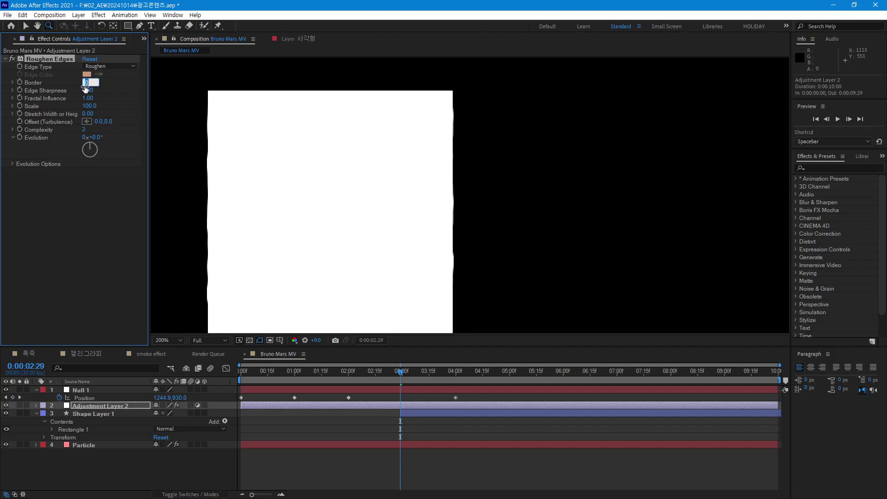
type("10")
key("Return")
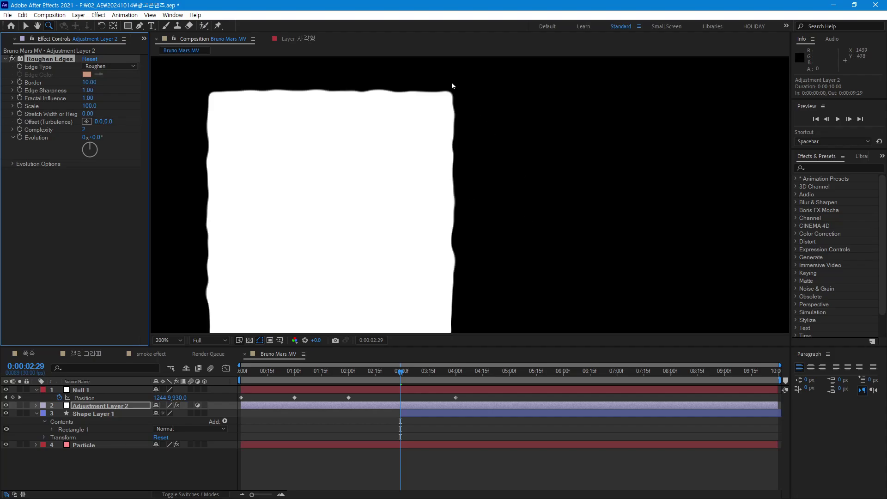
left_click_drag(437, 82, 469, 129)
Step: Try Edge Sharpness 0, then settle on an Edge Sharpness of 1
left_click(88, 90)
type("0")
key("Return")
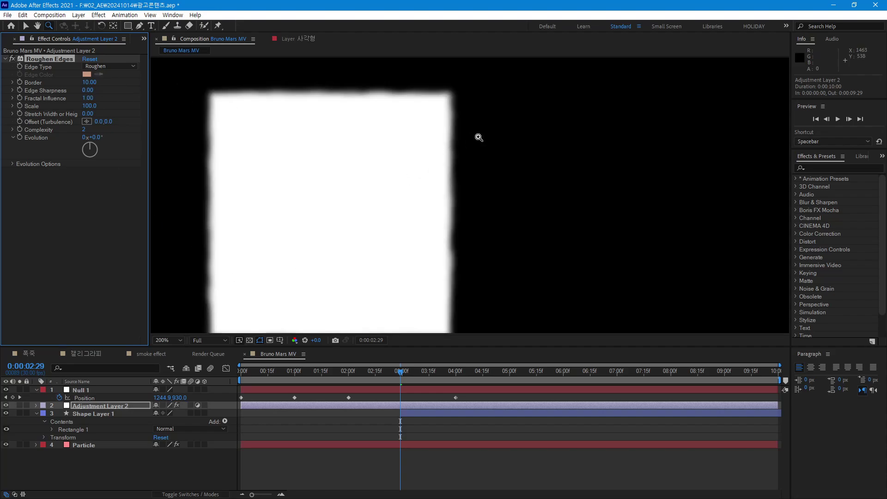
left_click_drag(478, 131, 483, 137)
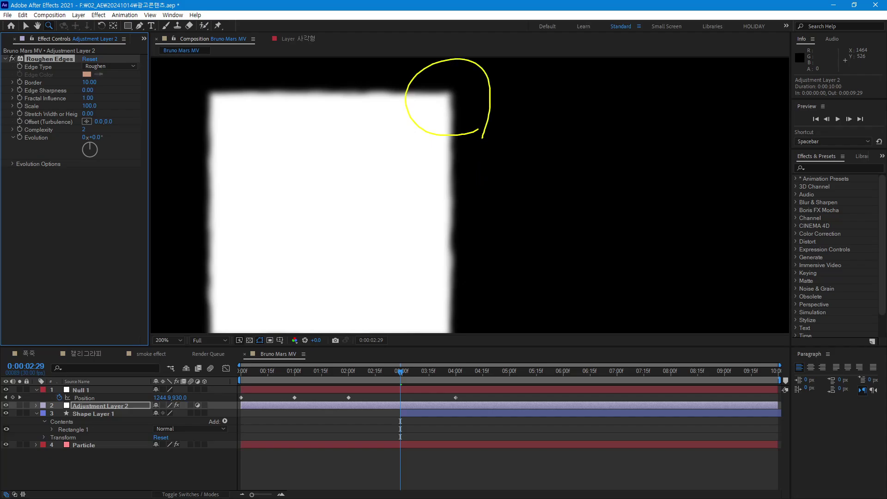
left_click(88, 90)
type("1")
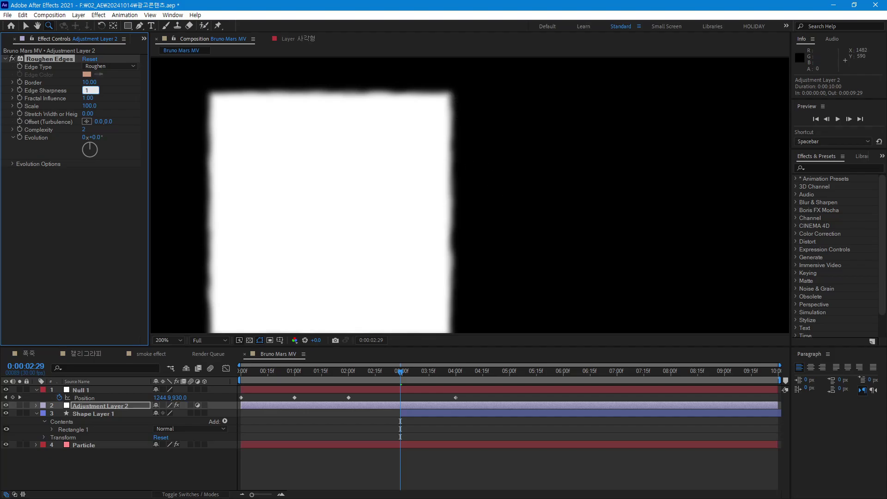
key("Return")
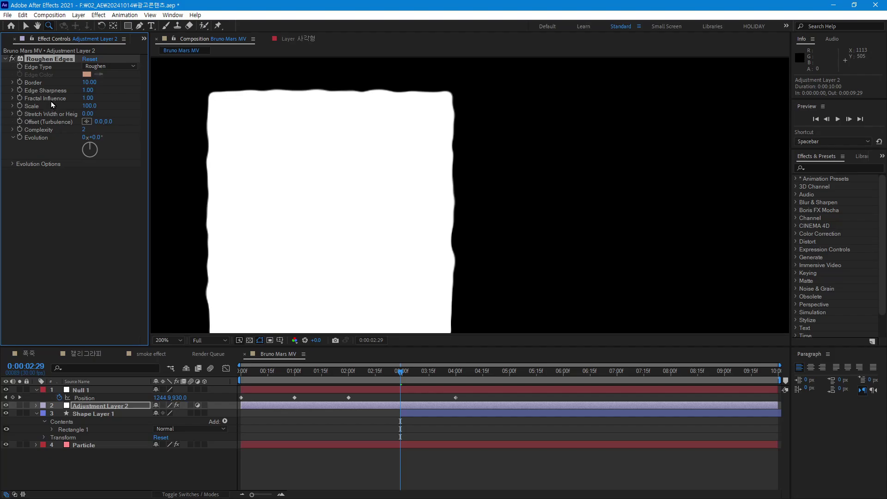
Step: Set Fractal Influence to 0, then restore it to 1
left_click(88, 98)
type("0")
key("Return")
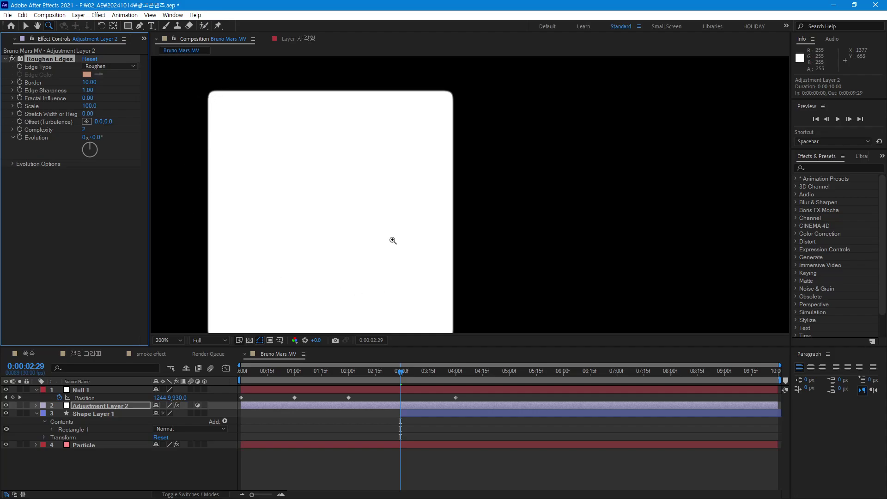
left_click(87, 98)
type("10")
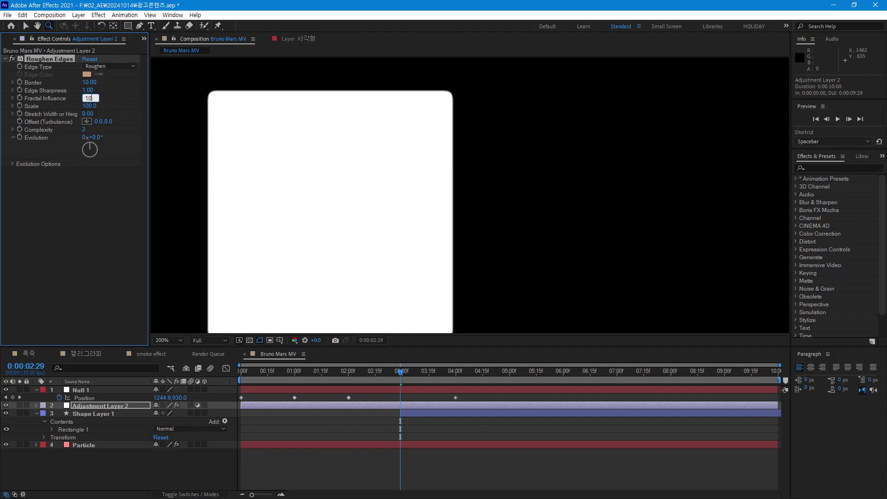
key("Return")
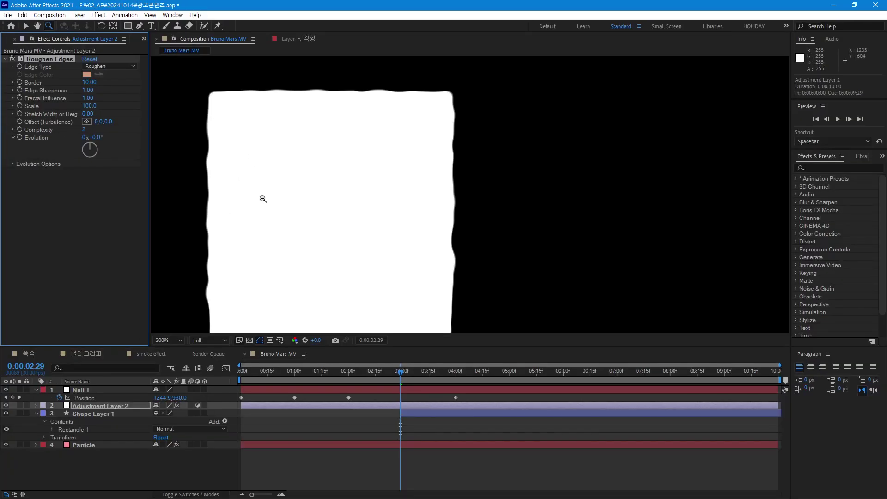
Step: Reset Roughen Edges Border to 0 and zoom in on the stroke's curve
scroll(248, 201, "down", 2)
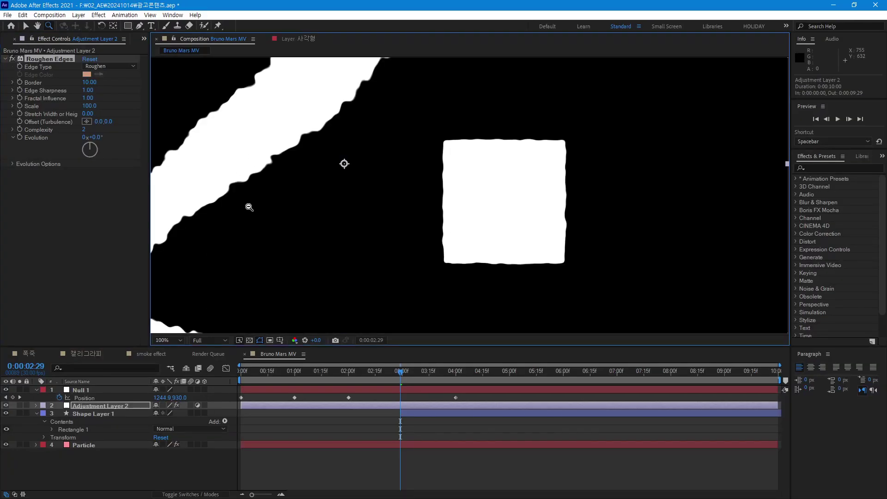
scroll(248, 206, "down", 1)
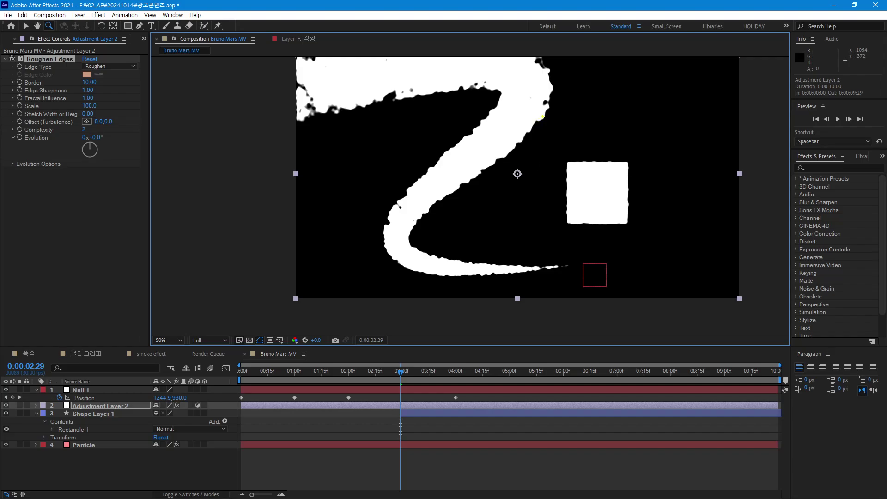
mouse_move(543, 117)
left_mouse_down()
mouse_move(420, 221)
mouse_move(522, 261)
left_mouse_up()
key("Escape")
left_click(89, 82)
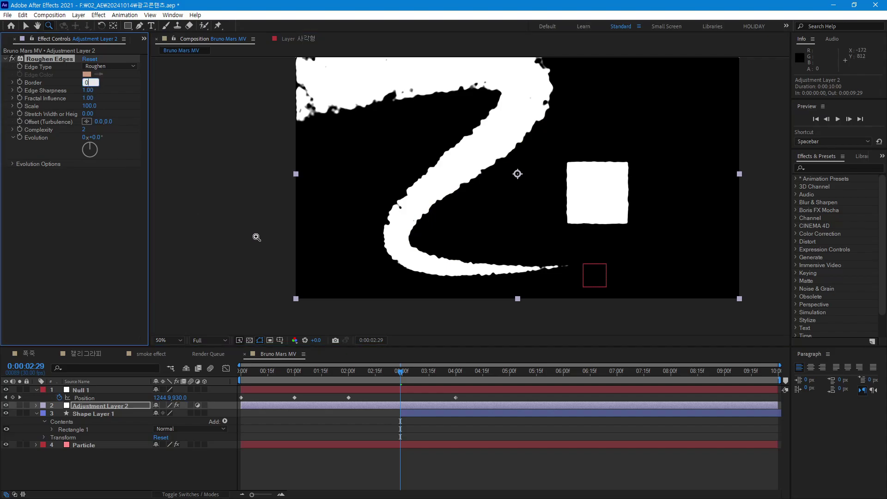
type("0")
key("Return")
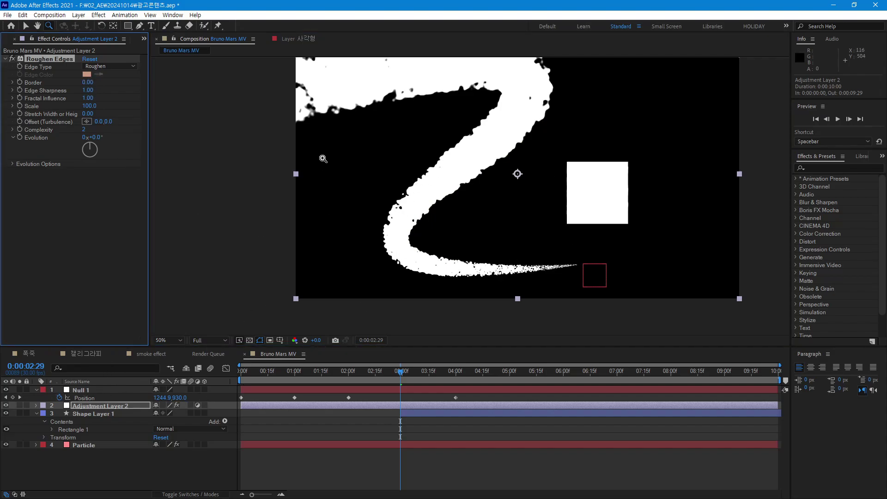
left_click(416, 211)
left_click_drag(437, 184, 325, 169)
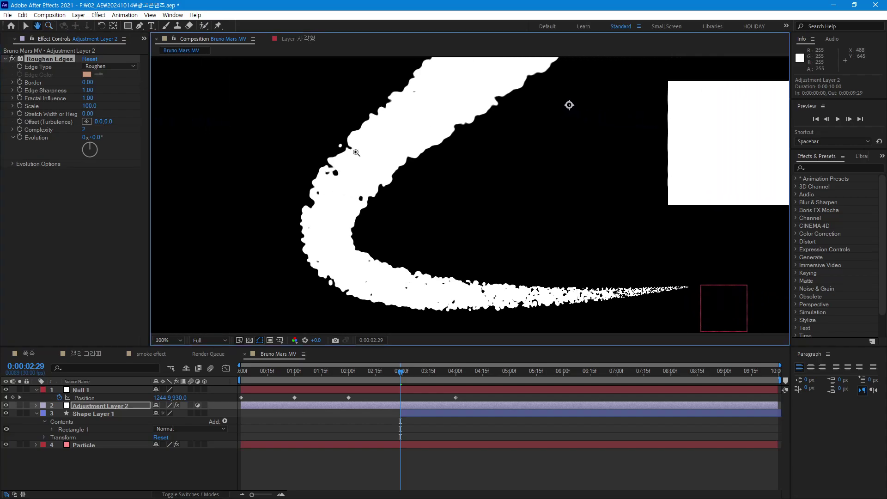
left_click(88, 91)
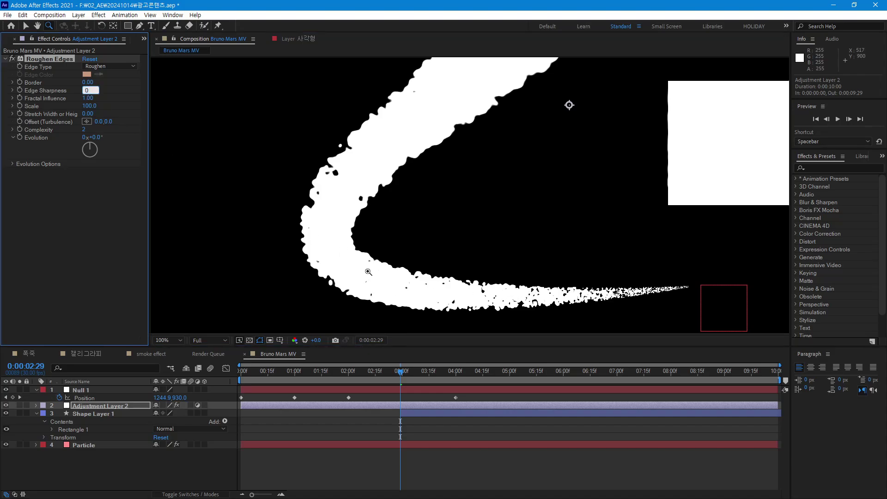
Step: Try Edge Sharpness 0, then restore it to 1
type(".00")
key("Return")
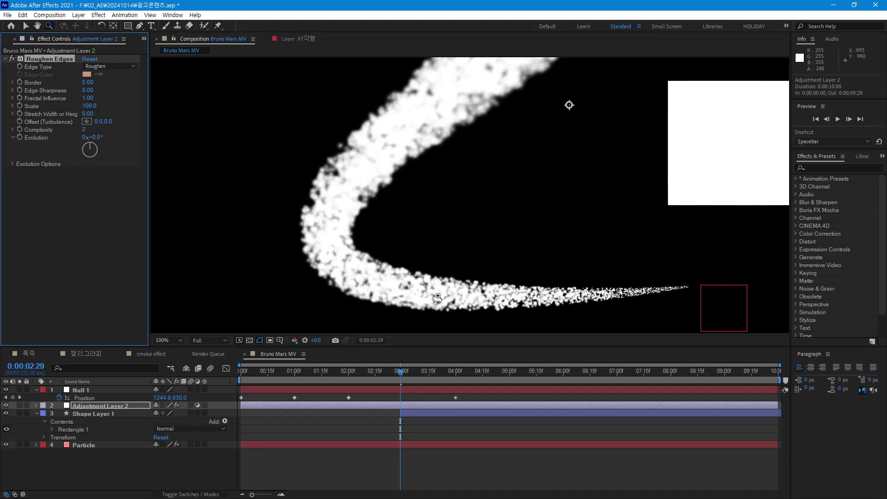
left_click(88, 90)
type("1")
key("Return")
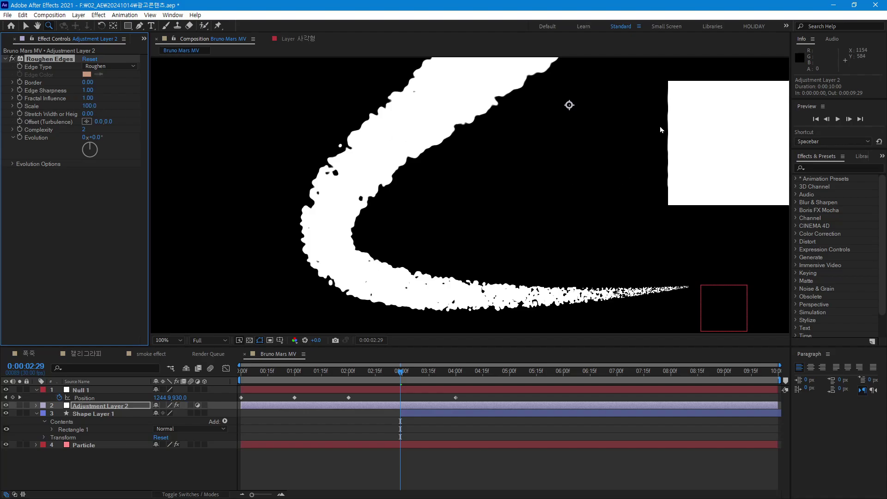
Step: Set Roughen Edges Fractal Influence to 0 for hard, grainy edges
left_click_drag(660, 86, 651, 206)
left_click(90, 98)
type("0")
key("Return")
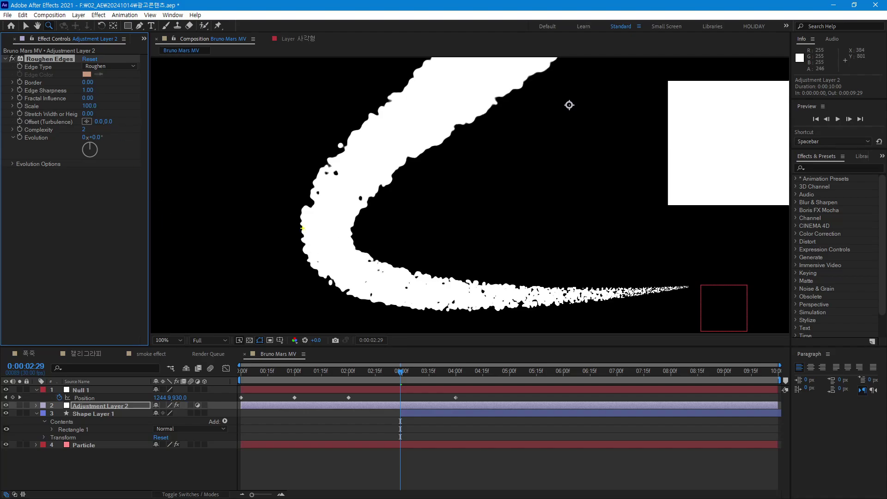
left_click_drag(298, 235, 307, 269)
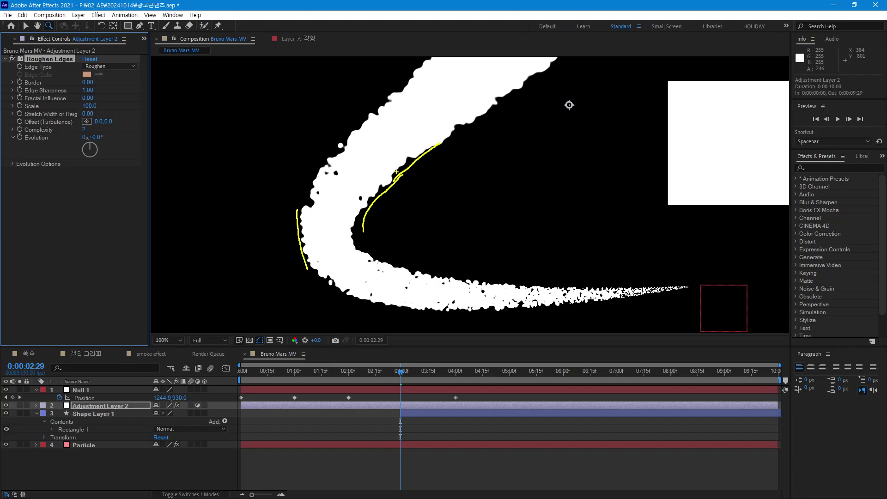
left_click_drag(438, 144, 447, 116)
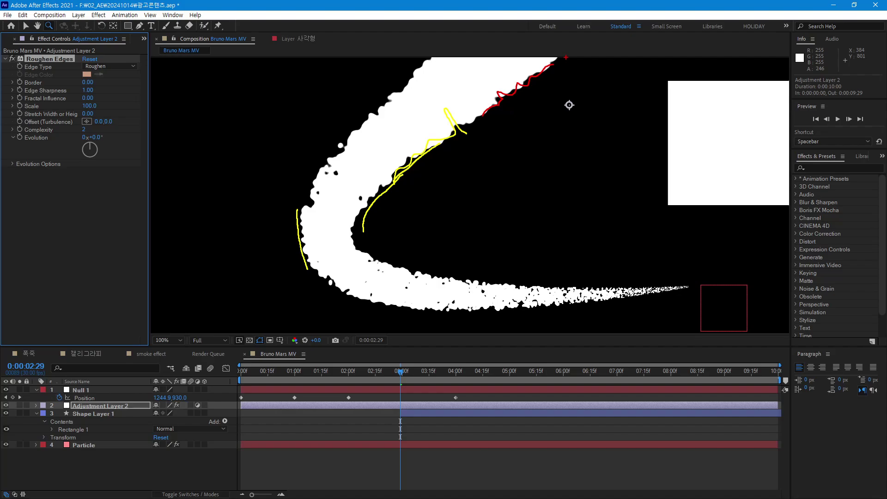
left_click_drag(675, 294, 686, 289)
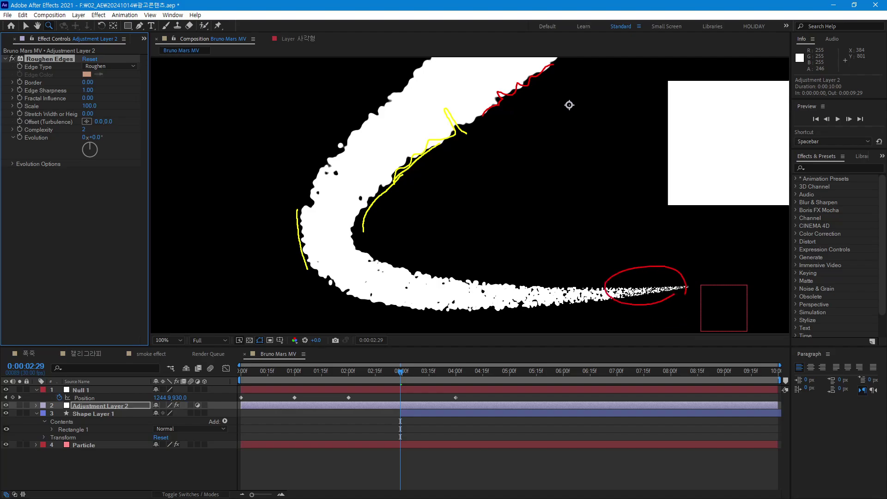
key("Escape")
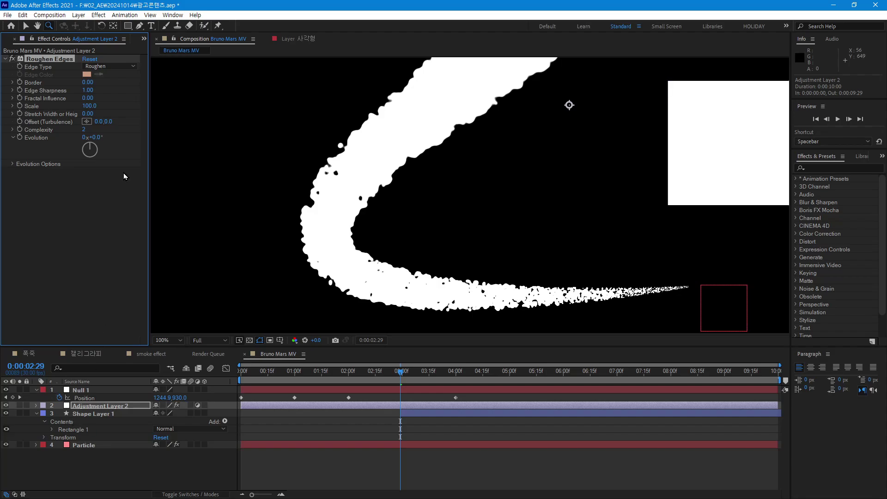
left_click(87, 82)
type("10")
key("Return")
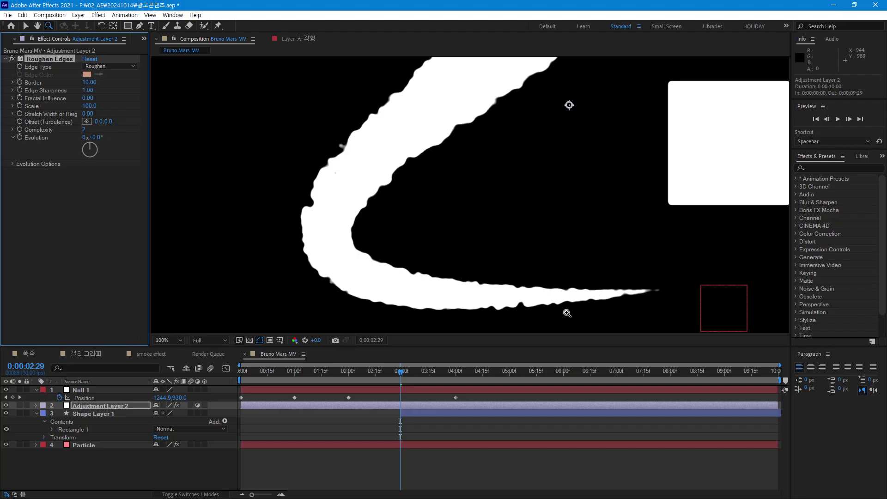
left_click_drag(653, 304, 685, 279)
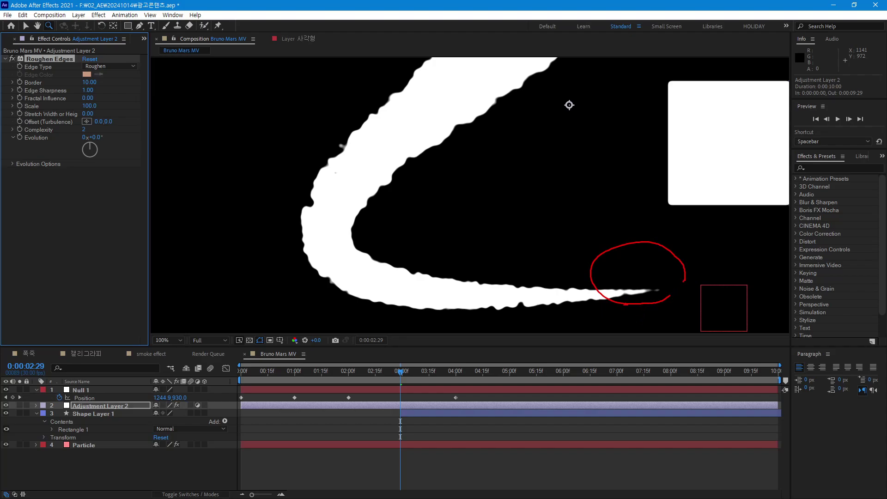
left_click_drag(340, 157, 357, 160)
key("Escape")
left_click(89, 82)
type("0")
key("Return")
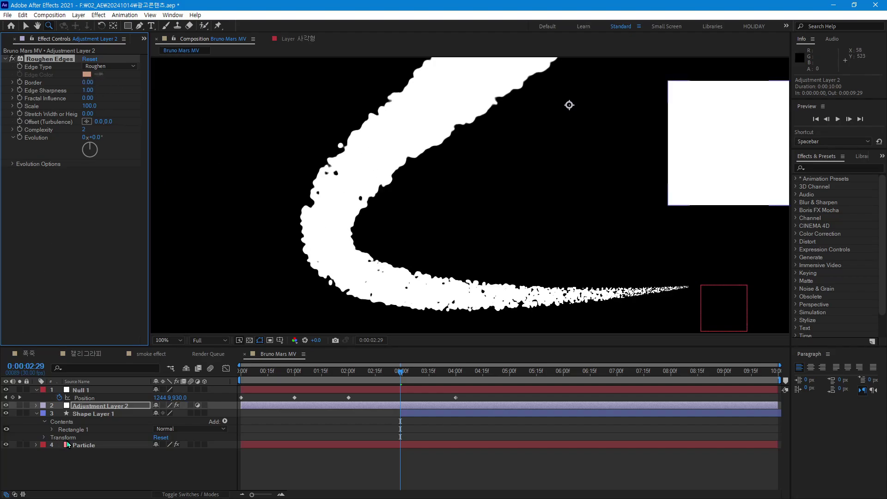
left_click(68, 445)
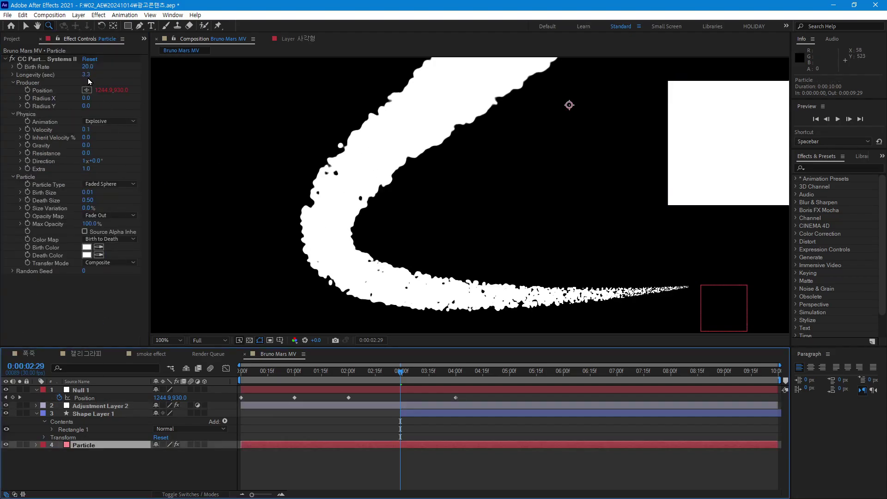
Step: Raise the particle Birth Rate to 50, then to 100 for a solid stroke
left_click(88, 67)
type("50")
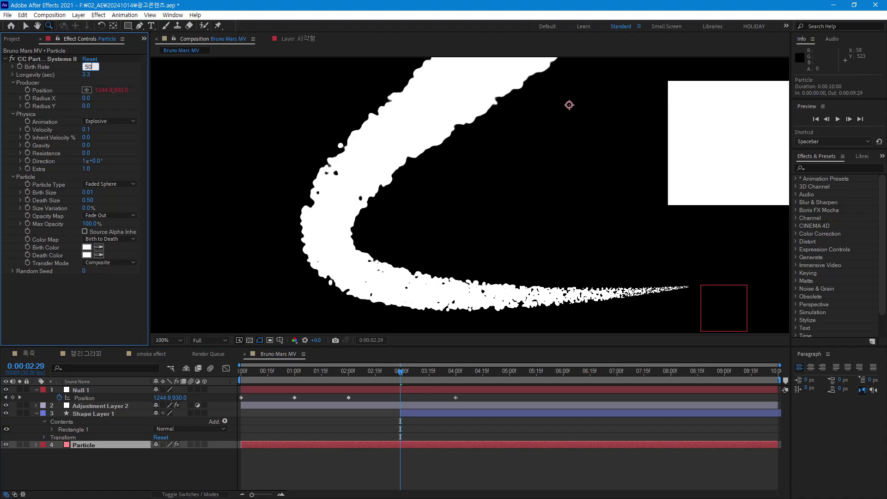
key("Return")
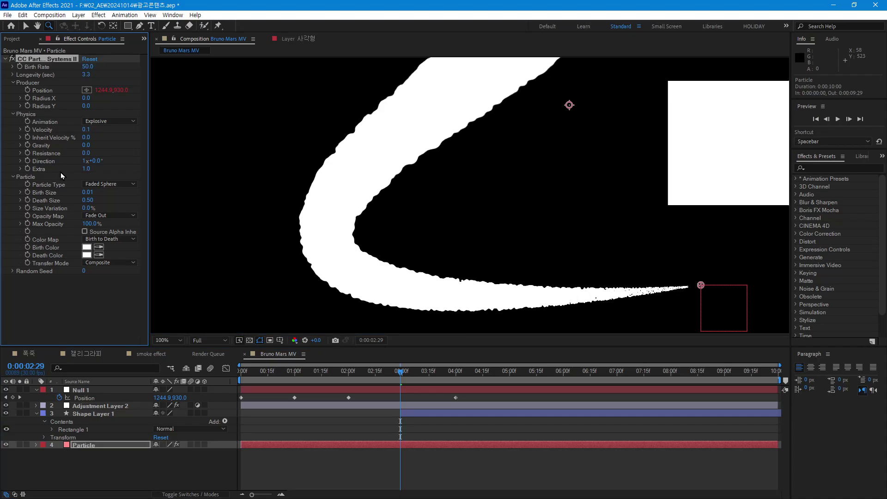
left_click(88, 67)
type("100")
key("Return")
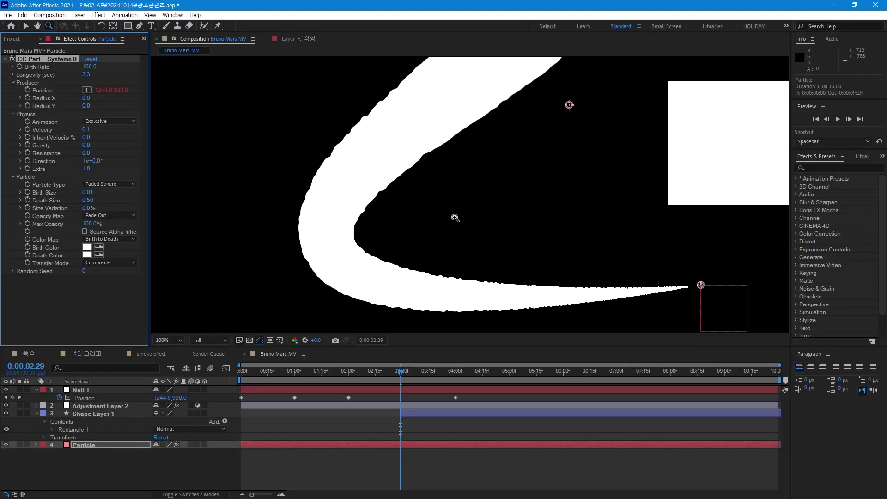
left_click(460, 218, "alt")
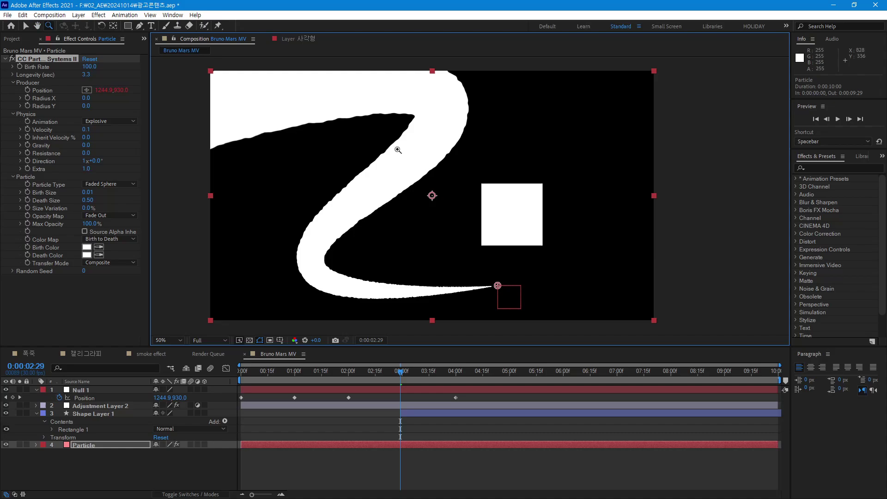
mouse_move(400, 371)
left_mouse_down()
mouse_move(326, 384)
mouse_move(226, 382)
left_mouse_up()
key("space")
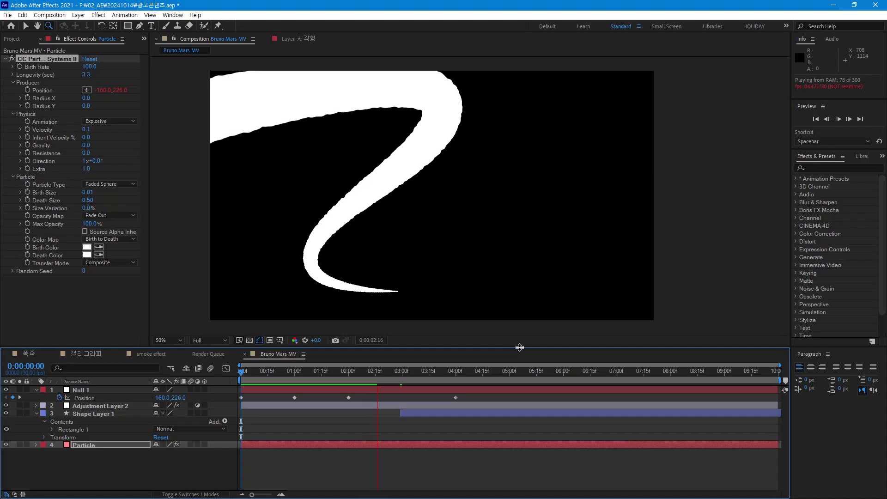
key("ctrl+z")
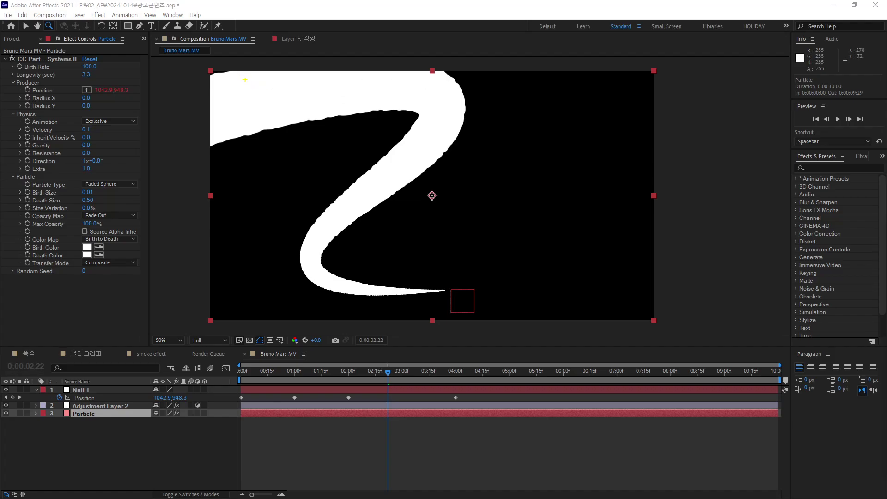
left_click_drag(238, 75, 258, 127)
left_click_drag(217, 126, 324, 94)
left_click_drag(206, 94, 303, 75)
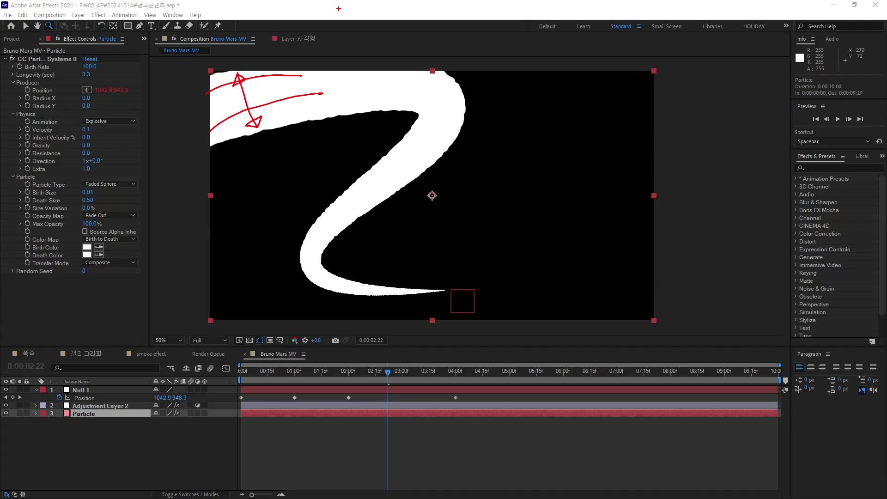
key("Escape")
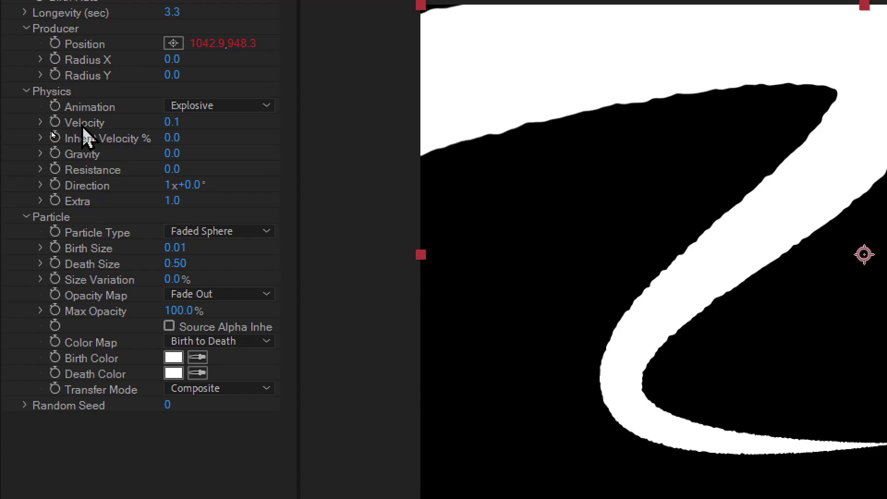
Step: Set particle Velocity to 0.0 and preview the stroke from an early frame
left_click(174, 122)
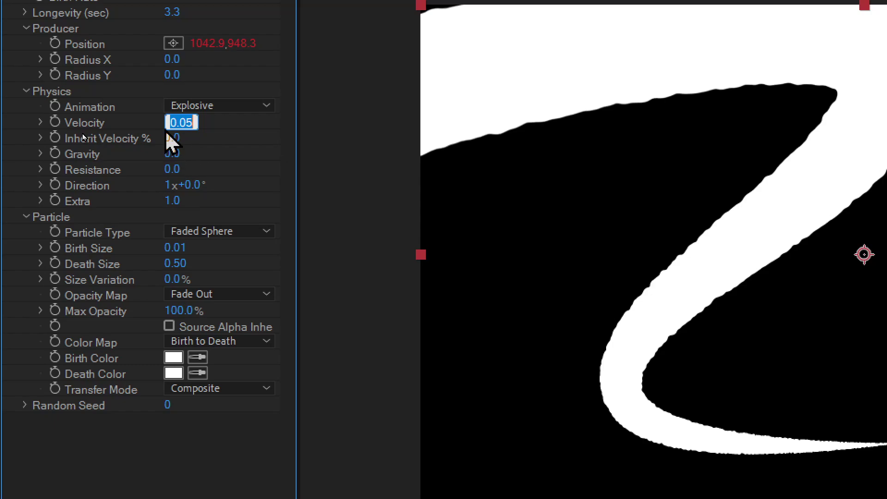
type("0.0")
key("Return")
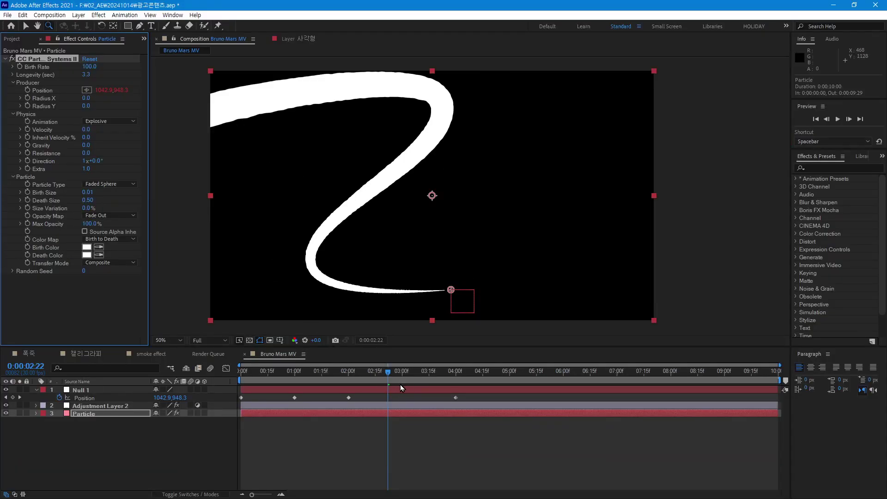
left_click_drag(387, 377, 262, 376)
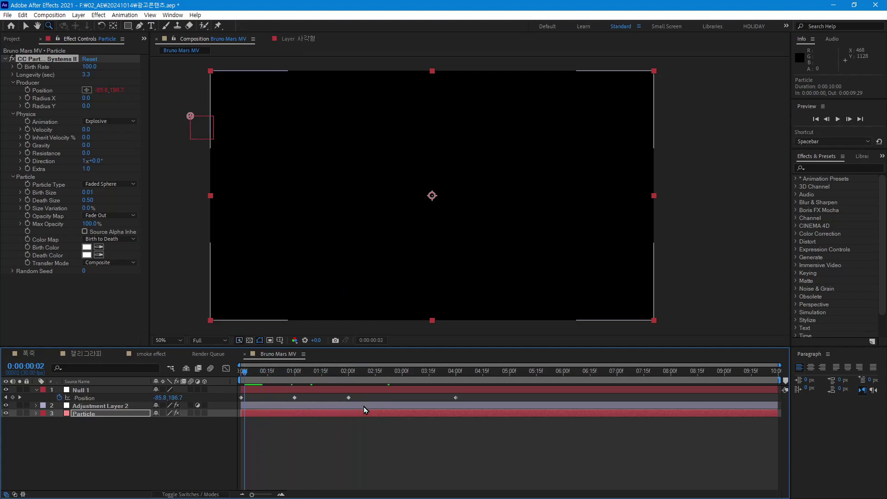
key("space")
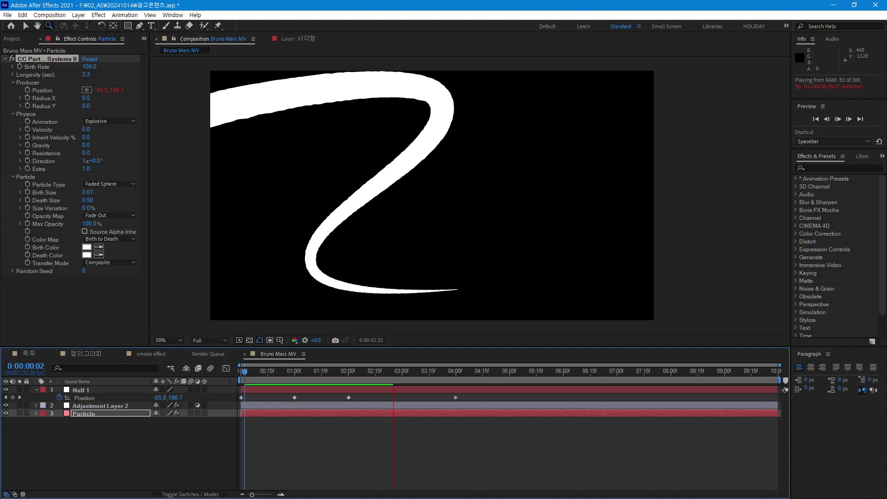
key("space")
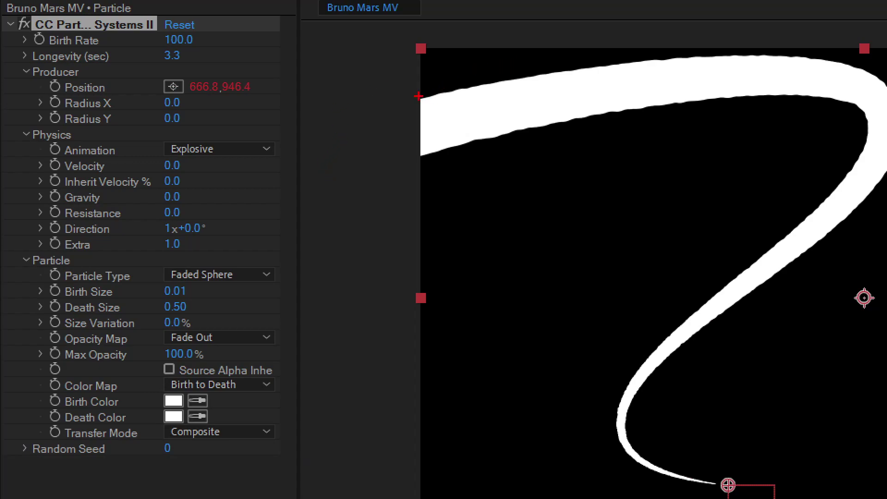
left_click_drag(416, 96, 650, 40)
left_click_drag(407, 180, 660, 113)
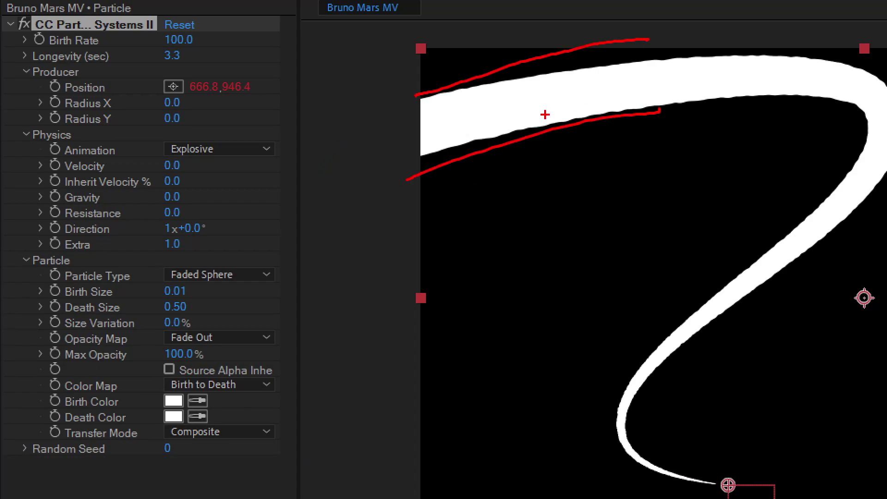
left_click_drag(550, 125, 560, 114)
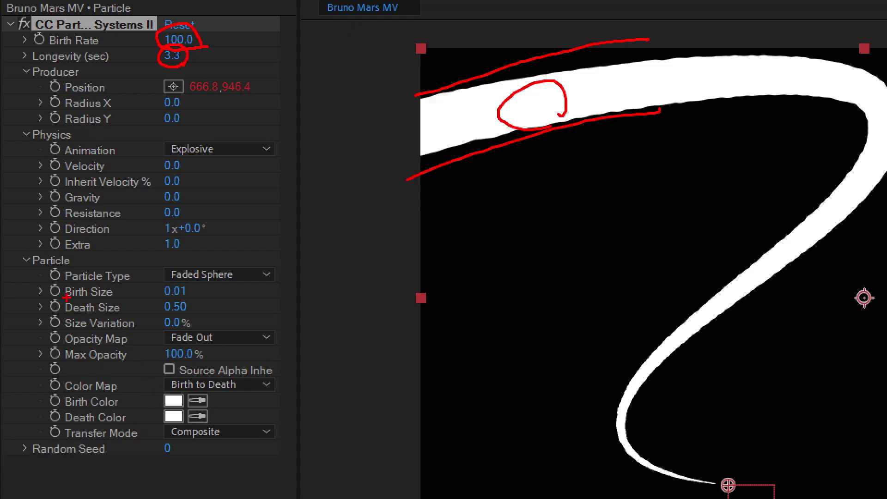
left_click_drag(69, 298, 113, 299)
left_click_drag(67, 318, 128, 318)
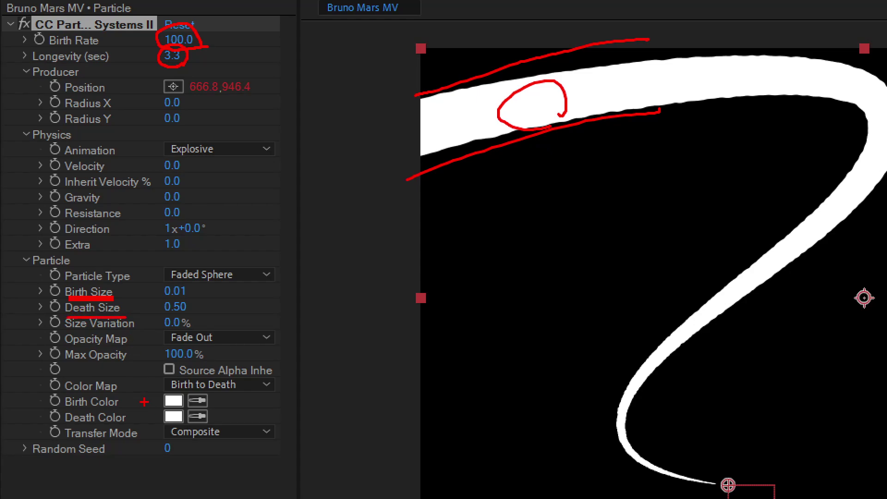
left_click_drag(768, 83, 779, 84)
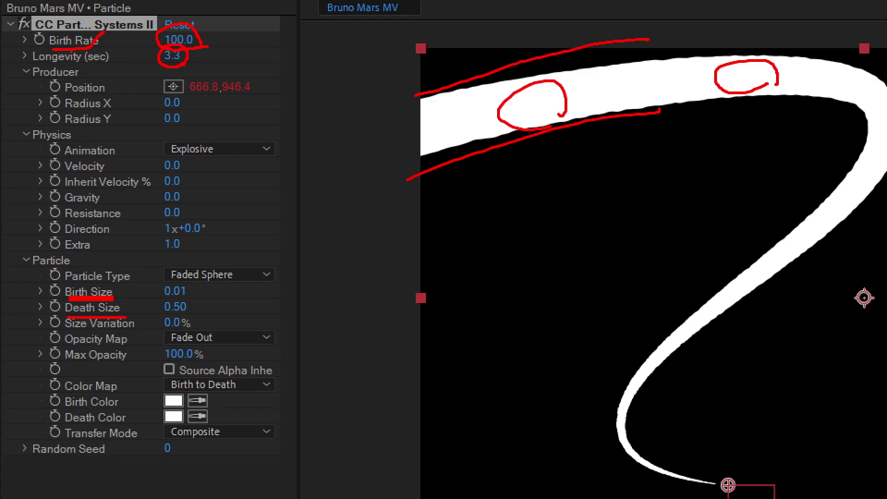
key("ctrl+z")
left_click_drag(39, 30, 111, 48)
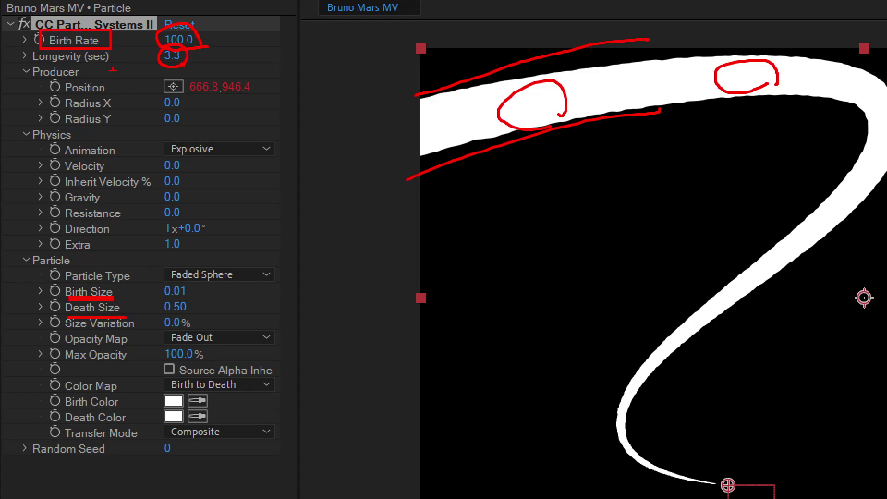
left_click_drag(455, 119, 653, 63)
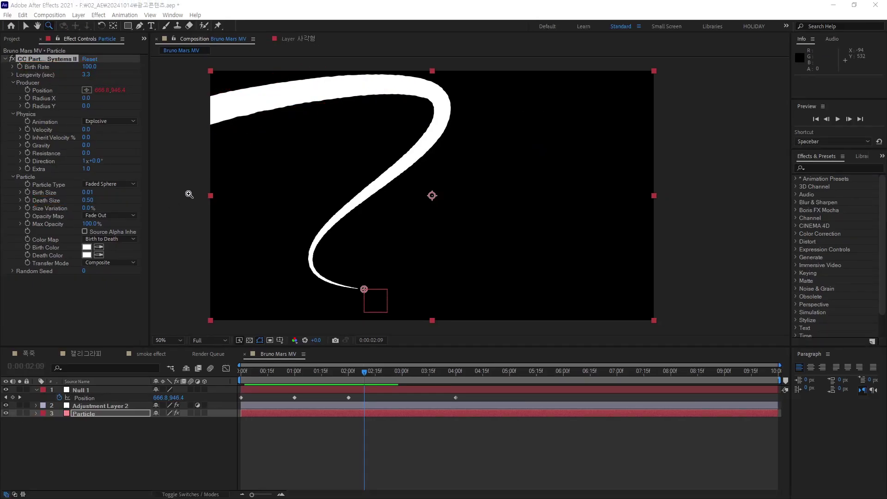
Step: Raise particle Longevity to about 4.2 for a longer Z-shaped stroke
left_click_drag(364, 374, 445, 376)
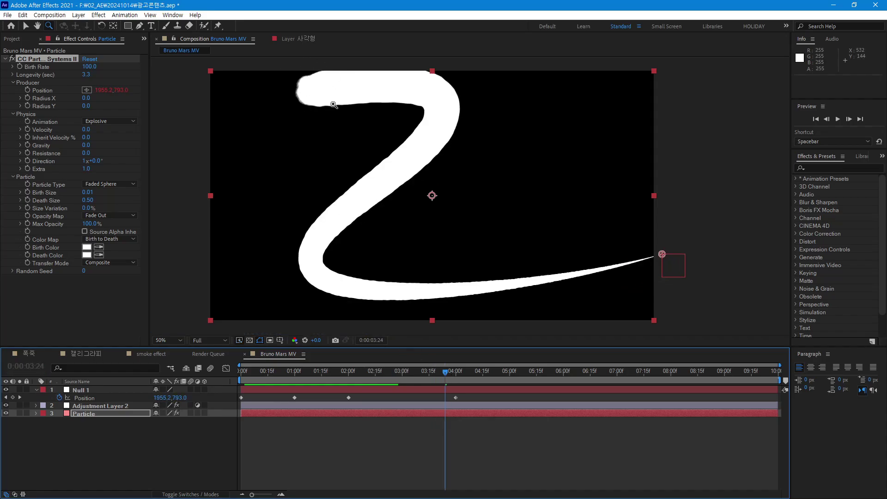
mouse_move(445, 371)
left_mouse_down()
mouse_move(559, 364)
mouse_move(254, 362)
mouse_move(449, 348)
left_mouse_up()
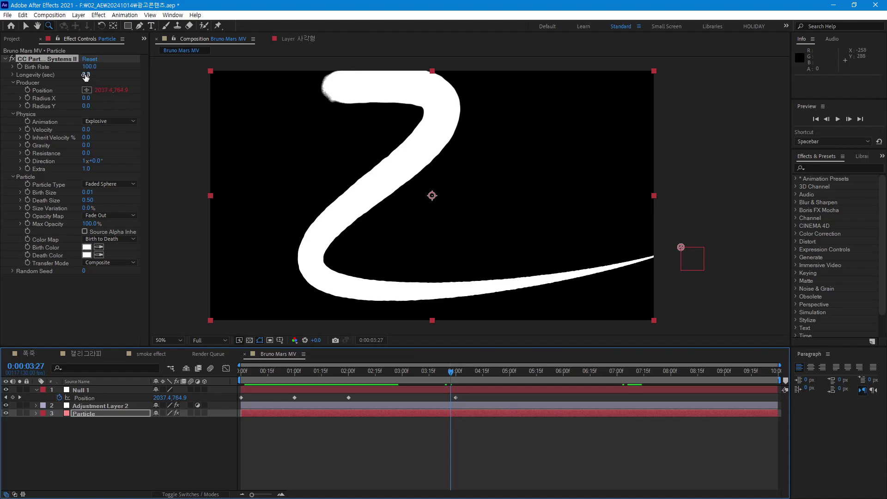
left_click_drag(86, 75, 111, 76)
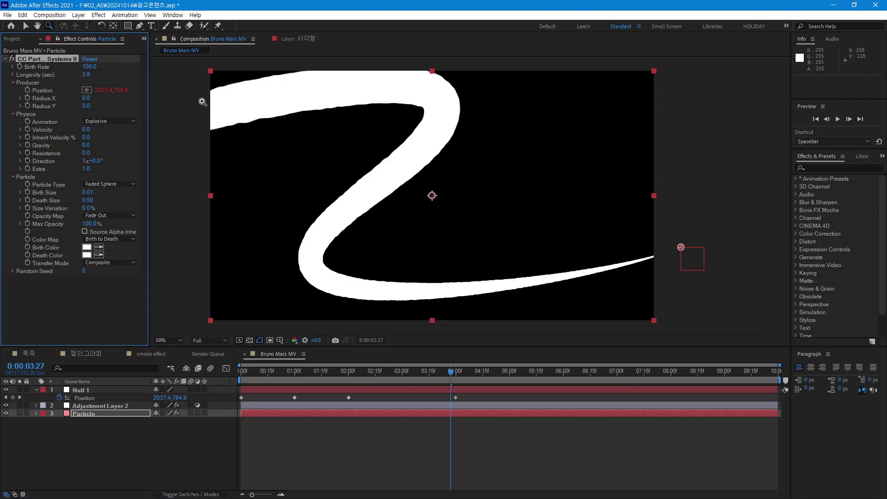
left_click_drag(87, 75, 98, 74)
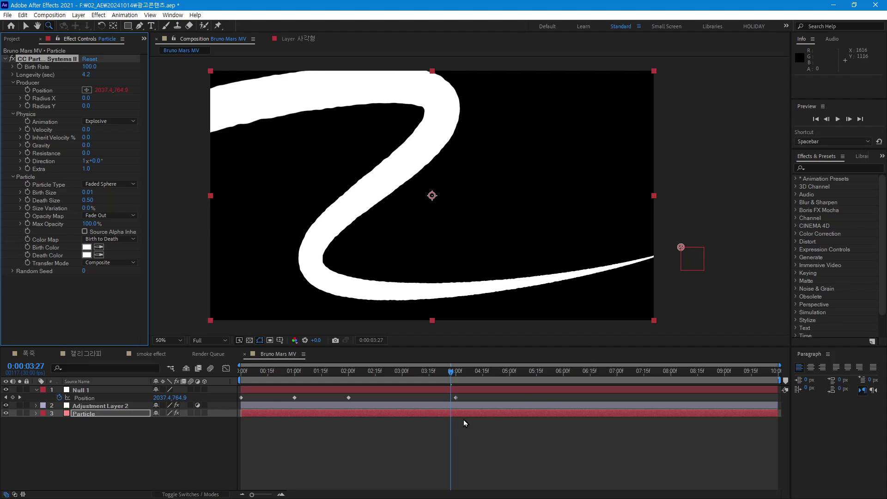
mouse_move(452, 375)
left_mouse_down()
mouse_move(237, 396)
mouse_move(546, 338)
mouse_move(384, 366)
mouse_move(456, 353)
left_mouse_up()
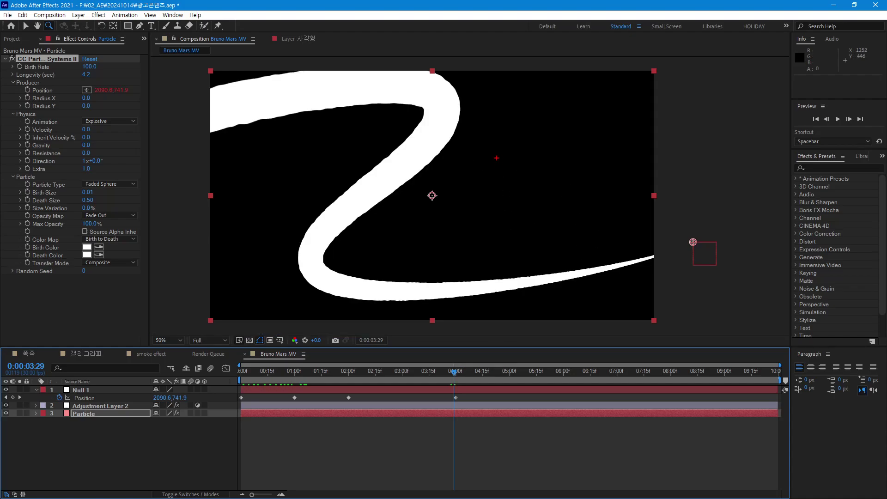
Step: Add a text layer right of the stroke reading 'CiGieS Studios.,'
left_click_drag(506, 135, 577, 139)
left_click_drag(450, 175, 582, 175)
left_click_drag(406, 202, 619, 200)
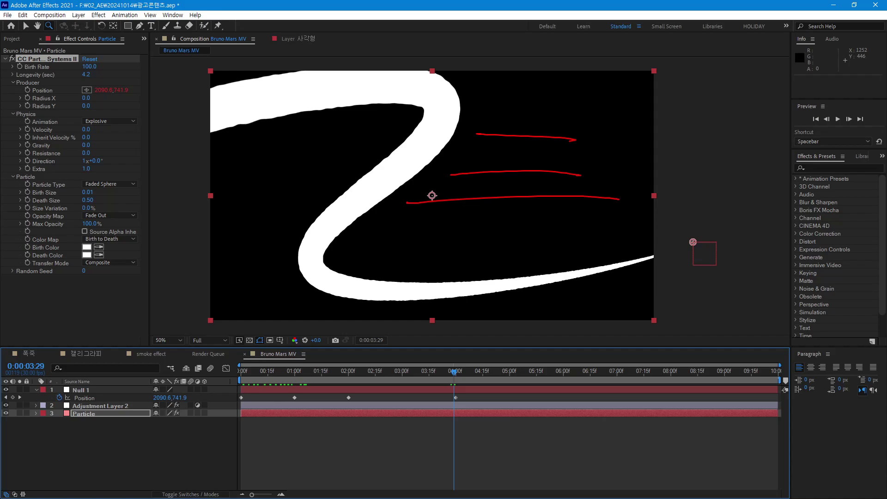
key("Escape")
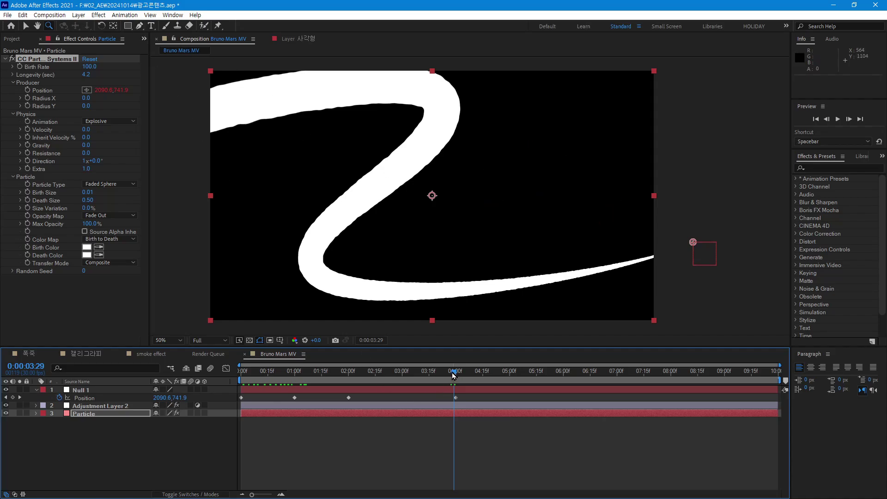
left_click(151, 26)
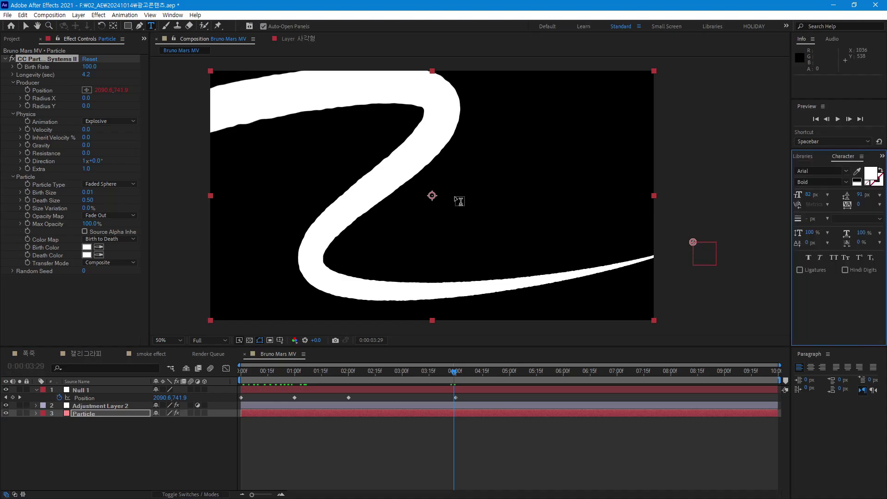
left_click(460, 170)
type("Ci")
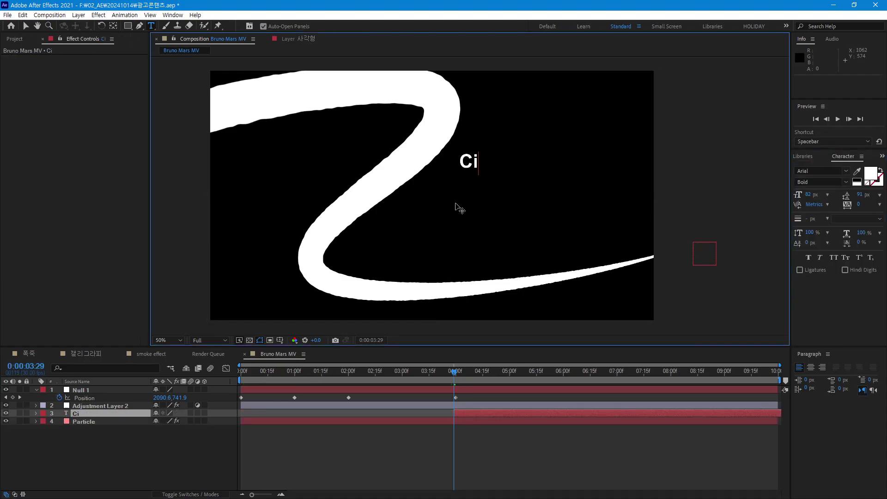
type("GieS")
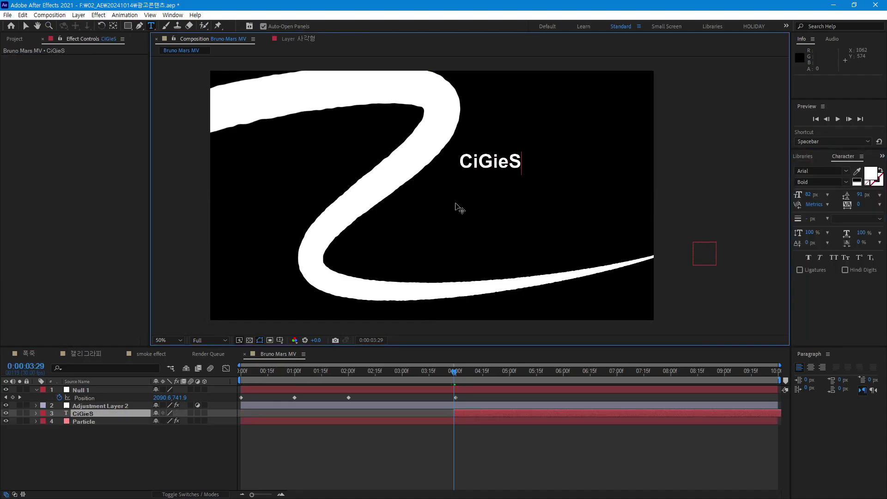
type(" Studio")
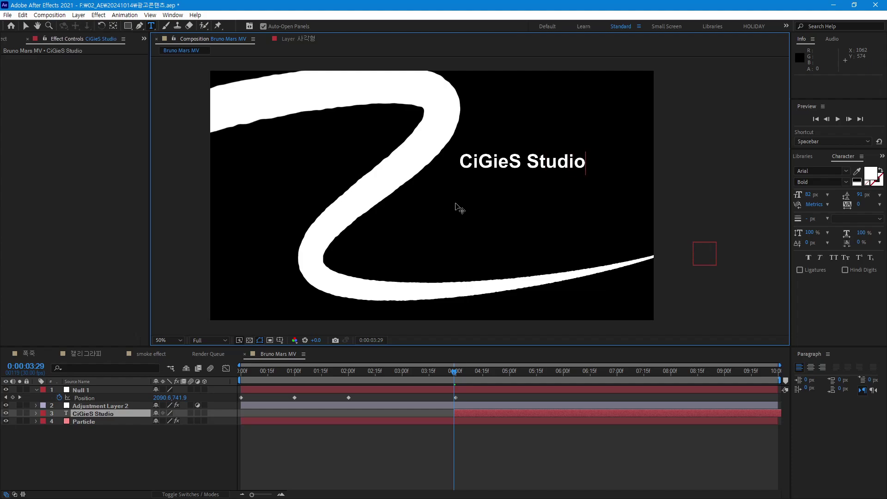
type("s")
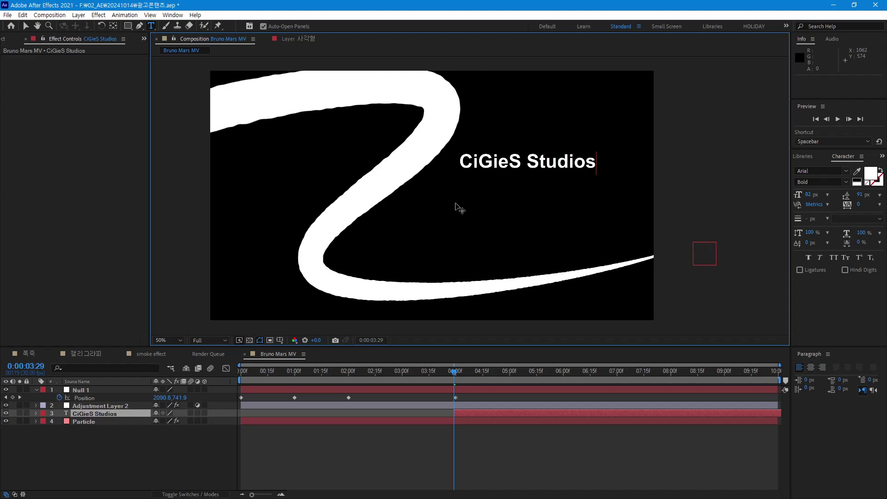
type(".,")
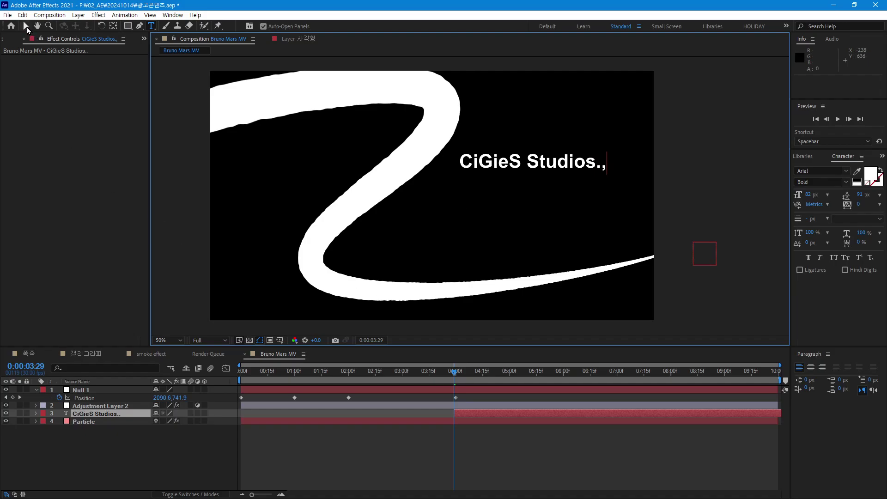
Step: Finish editing the 'CiGieS Studios.,' title and return to the Selection tool
left_click(27, 27)
Step: Move the title into the trail's lower bend, then scrub to 0:00:04:18 and select the text layer
left_click_drag(536, 165, 432, 253)
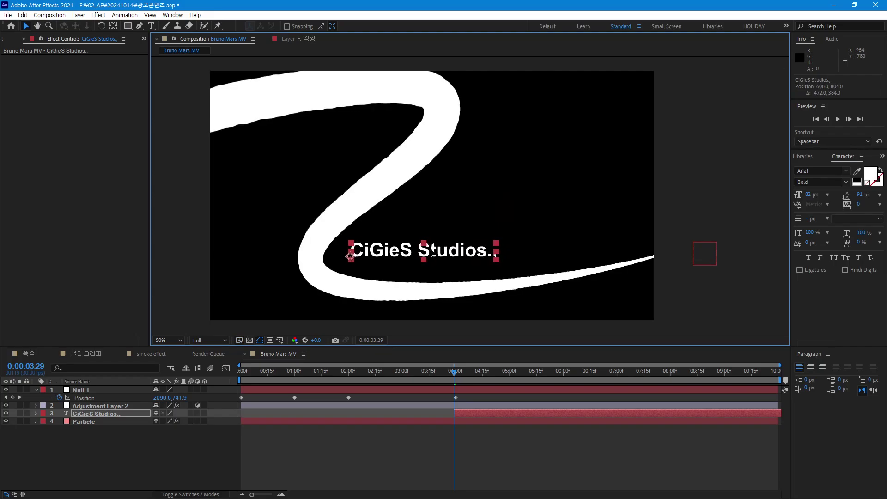
left_click(482, 432)
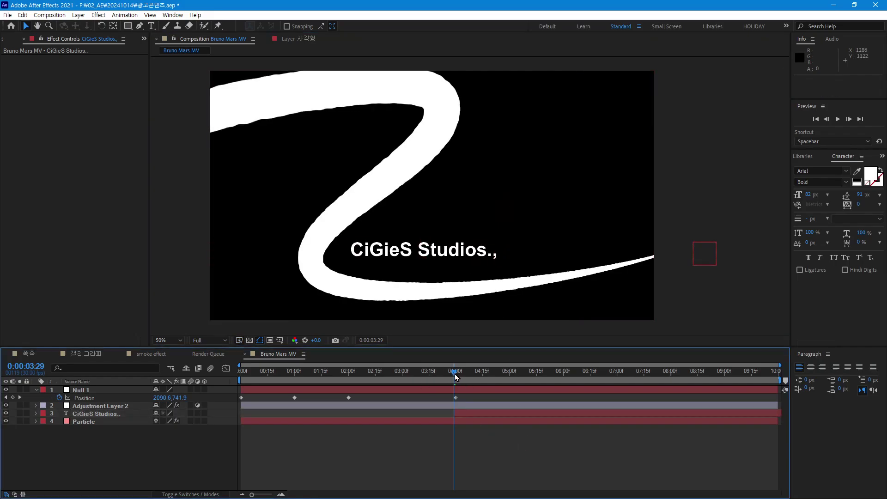
mouse_move(455, 377)
left_mouse_down()
mouse_move(359, 379)
mouse_move(488, 375)
left_mouse_up()
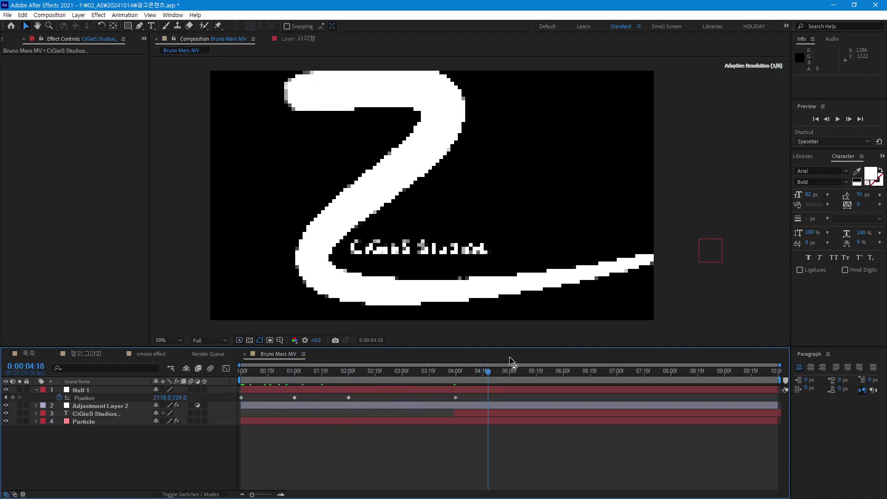
left_click(465, 389)
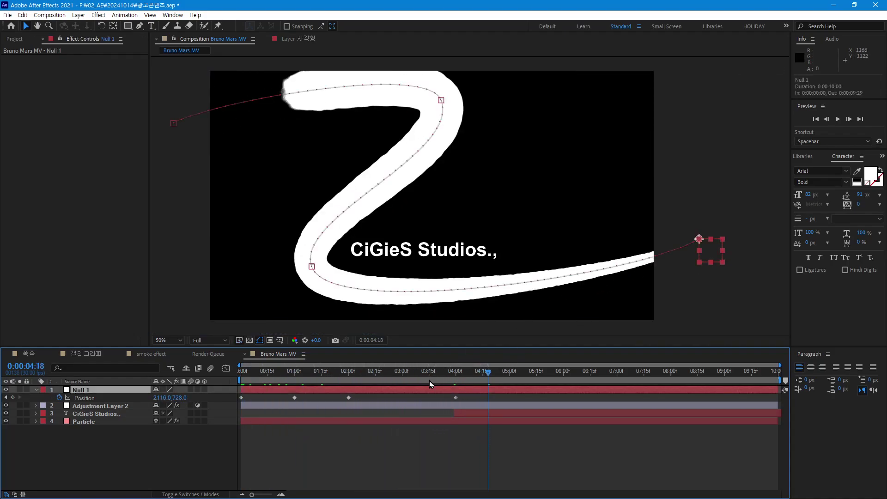
left_click(132, 413)
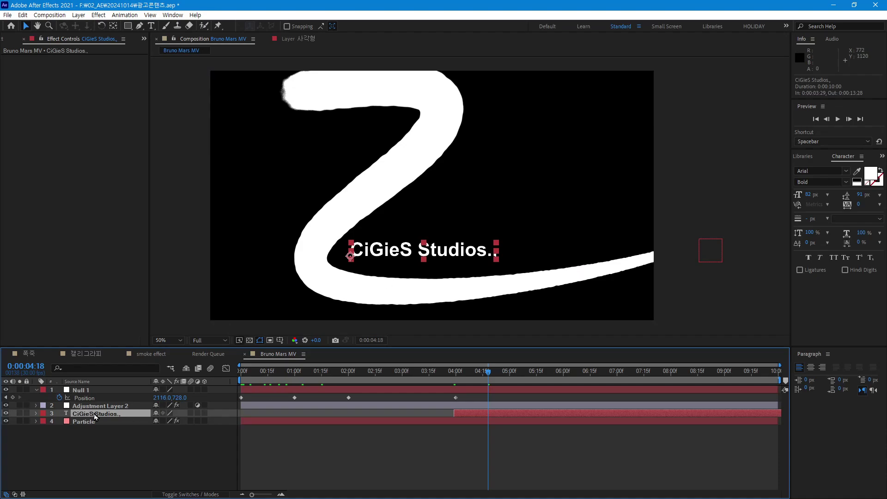
Step: Move the text layer to the top of the stack, then return it below Adjustment Layer 2
left_click_drag(93, 414, 98, 388)
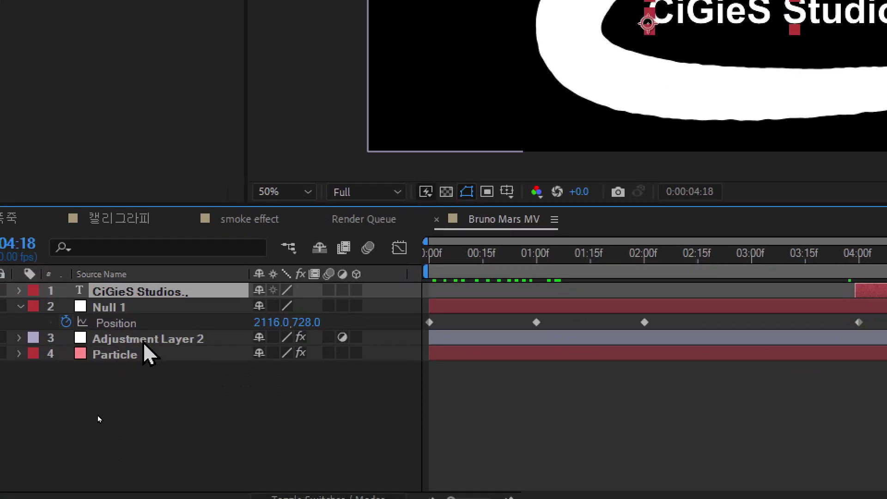
left_click(98, 414)
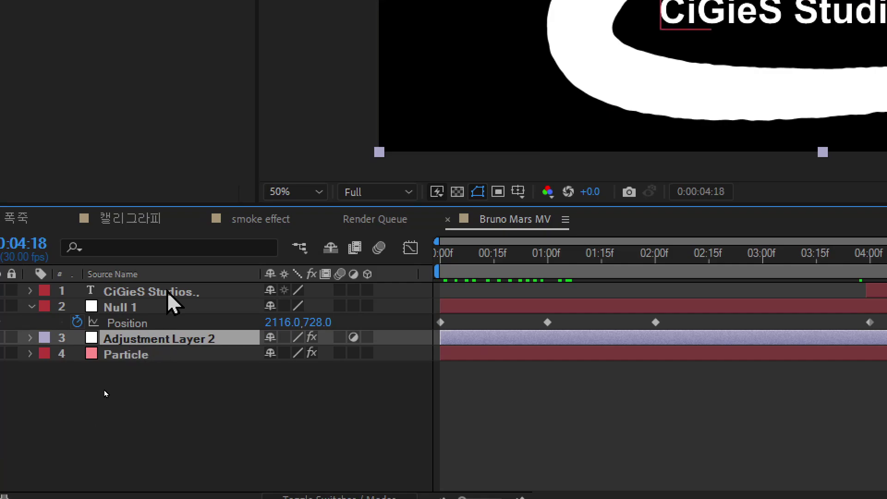
left_click_drag(168, 292, 183, 347)
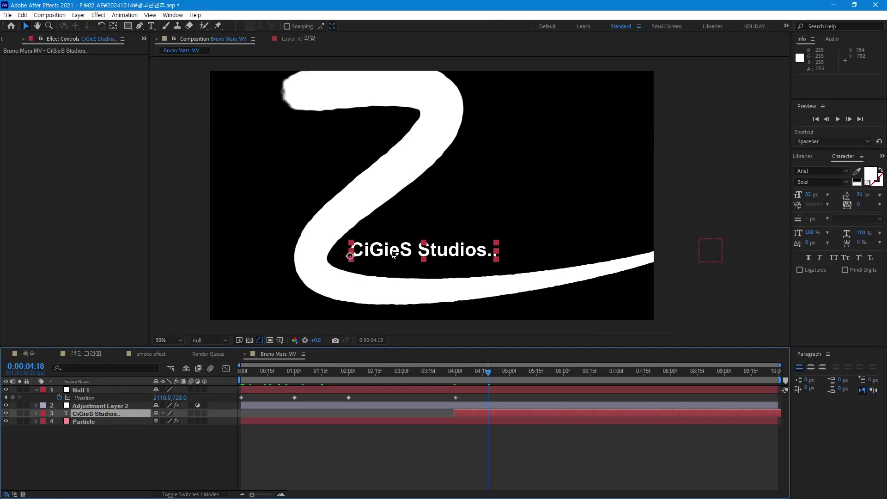
Step: Move the title up and right and enlarge it to 207 px, then select Adjustment Layer 2
left_click_drag(394, 254, 408, 226)
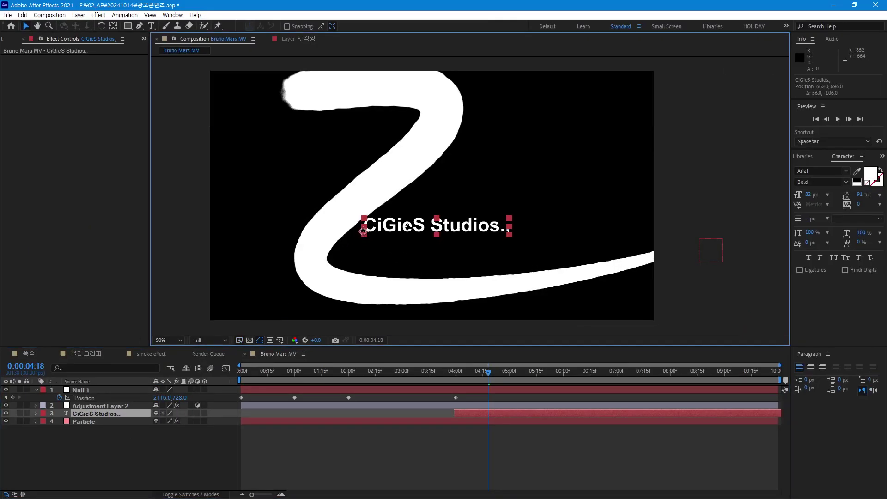
mouse_move(408, 226)
left_mouse_down()
mouse_move(428, 198)
mouse_move(474, 195)
left_mouse_up()
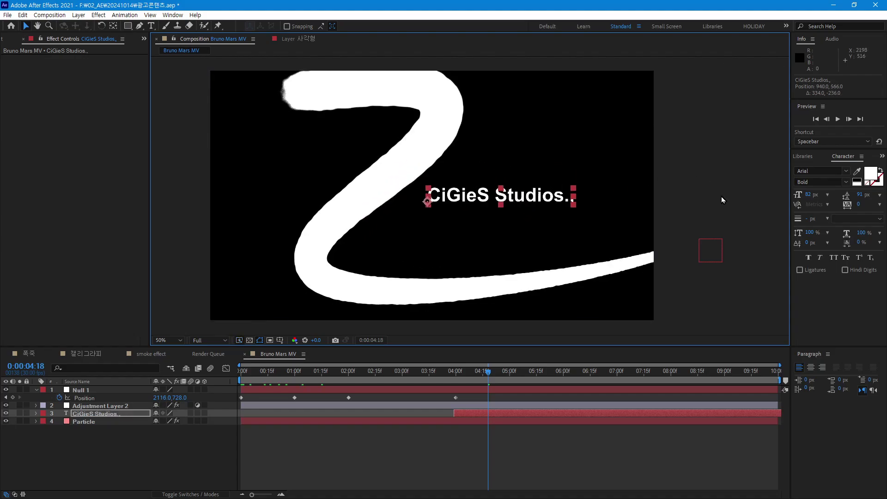
mouse_move(809, 194)
left_mouse_down()
mouse_move(858, 198)
mouse_move(775, 219)
left_mouse_up()
mouse_move(521, 191)
left_mouse_down()
mouse_move(525, 171)
mouse_move(522, 223)
left_mouse_up()
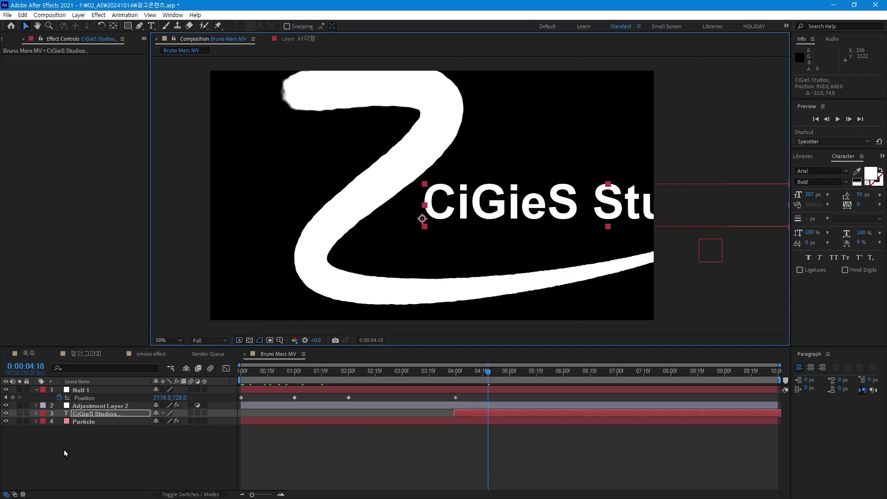
left_click(105, 414)
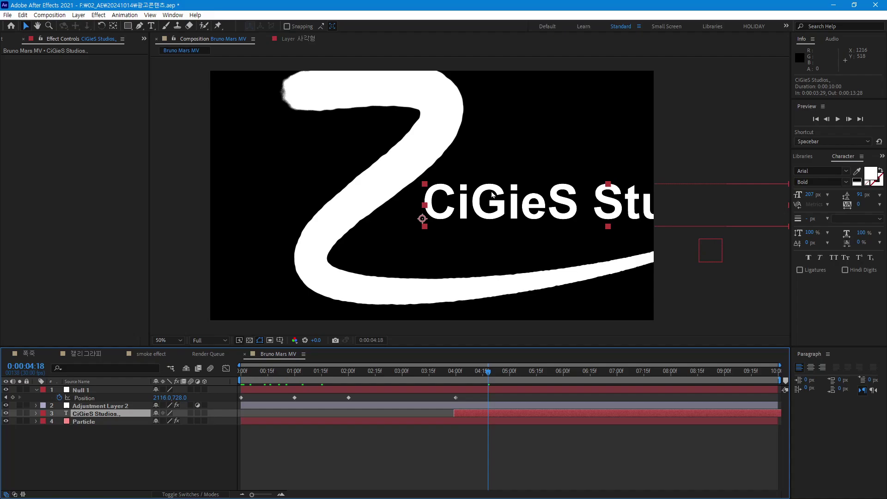
left_click(100, 406)
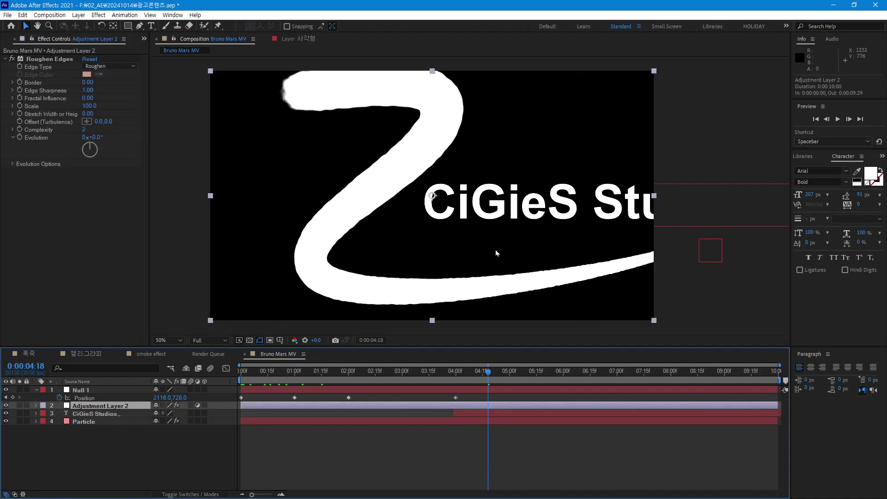
Step: Undo the accidental adjustment layer move and shift the title slightly left
left_click_drag(509, 207, 473, 237)
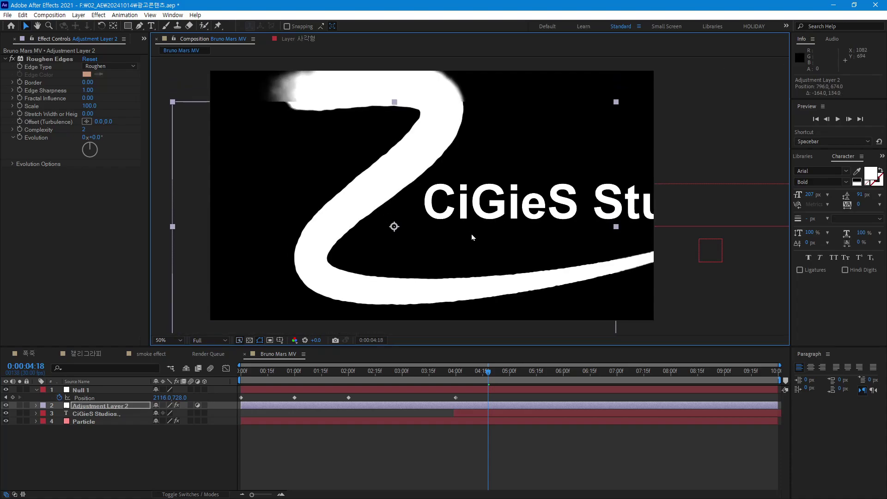
key("ctrl+Down")
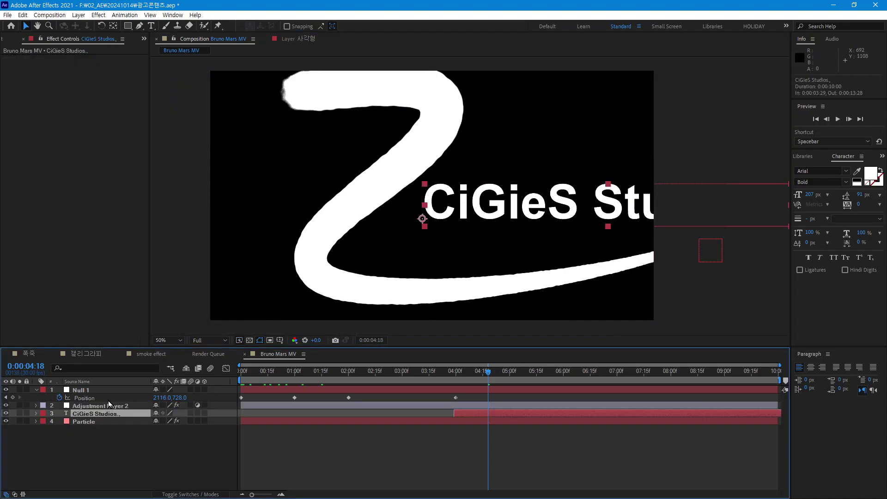
left_click_drag(500, 205, 463, 194)
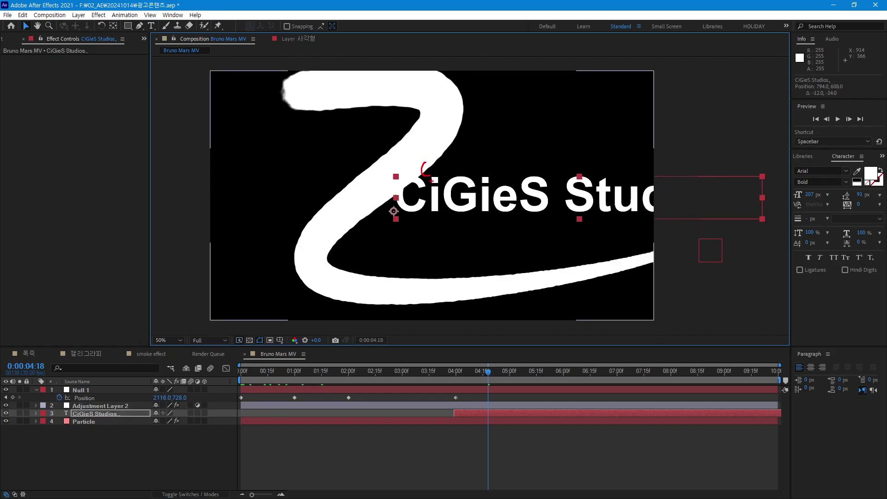
Step: Test higher Roughen Edges Border values on Adjustment Layer 2, settling on 0, and return to the start
left_click(102, 407)
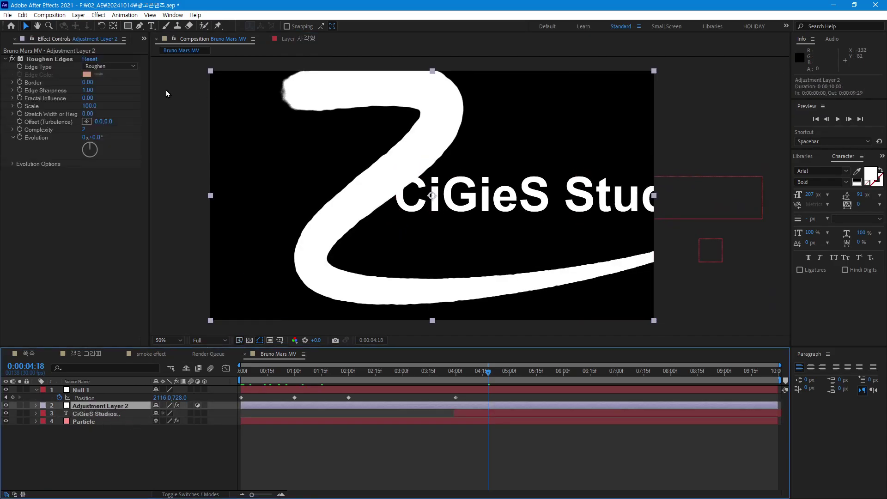
left_click_drag(91, 82, 355, 163)
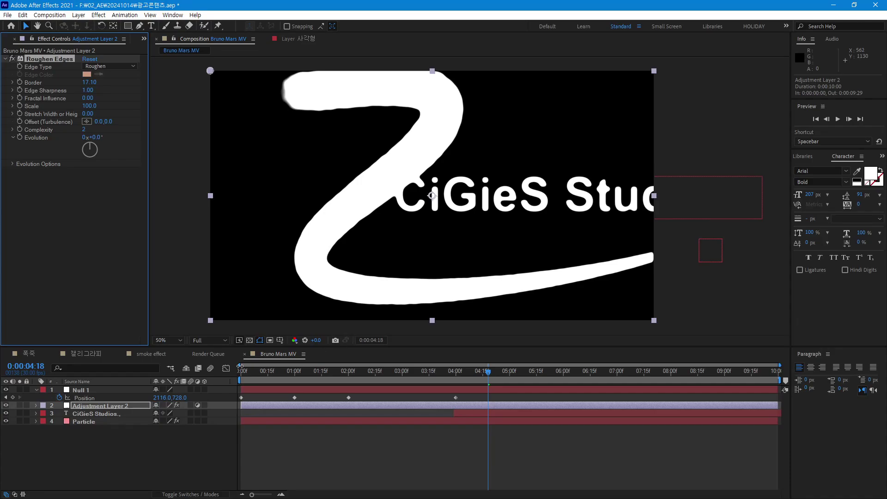
left_click(90, 82)
type("0")
key("Return")
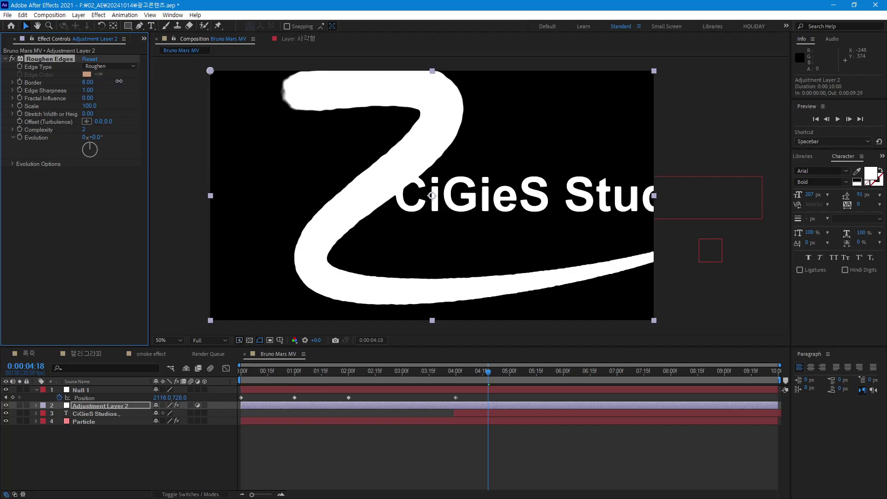
mouse_move(119, 81)
left_mouse_down()
mouse_move(270, 92)
mouse_move(42, 108)
left_mouse_up()
left_click_drag(488, 377, 249, 372)
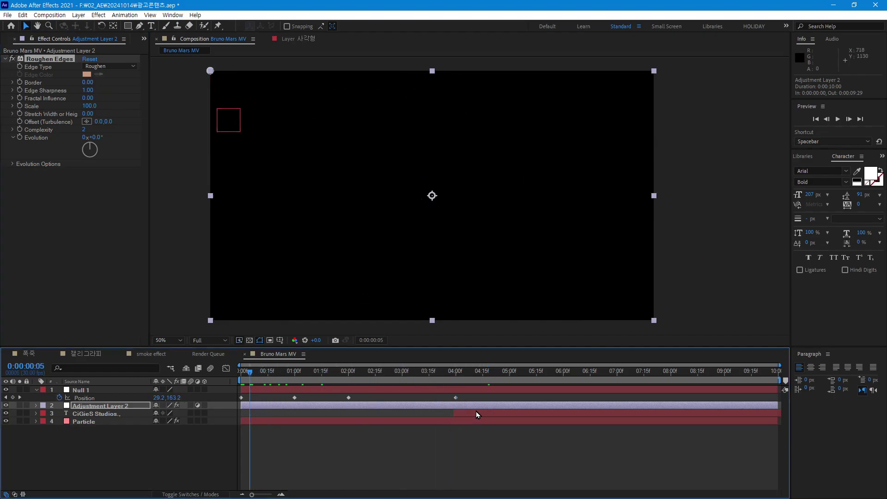
Step: Make the text layer start at 0:00 and view the stroke around 2 seconds
left_click_drag(478, 414, 265, 413)
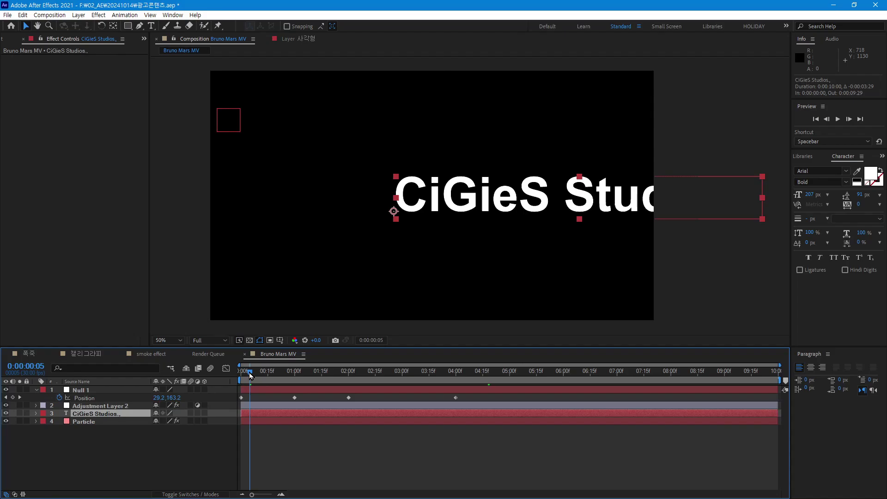
left_click_drag(250, 374, 350, 379)
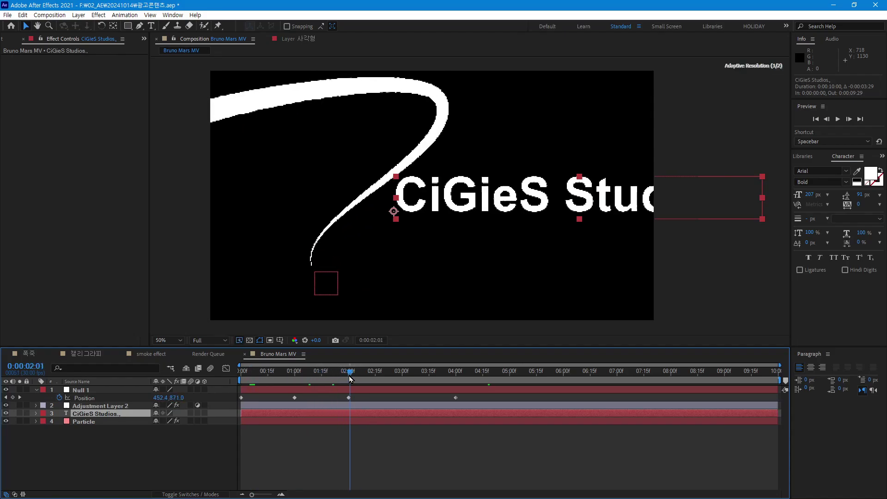
left_click_drag(281, 248, 335, 283)
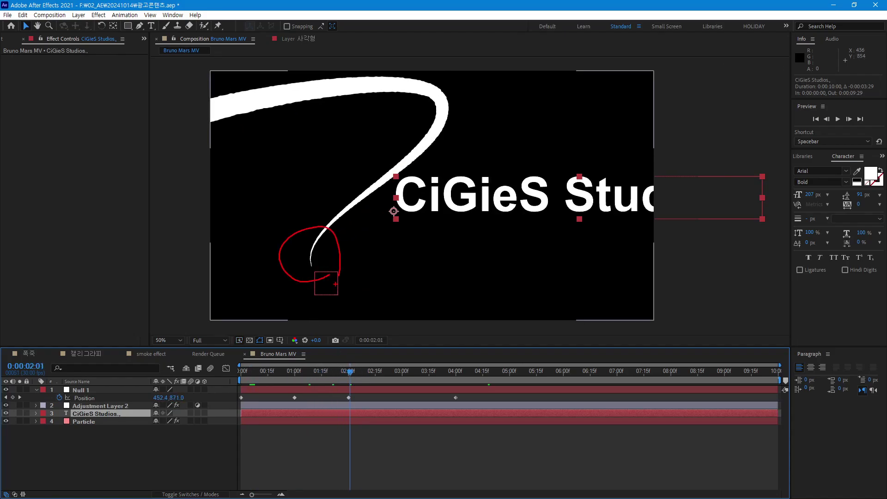
Step: Set Adjustment Layer 2's Roughen Edges Border to 10 and preview the roughened stroke
left_click(116, 407)
left_click(88, 82)
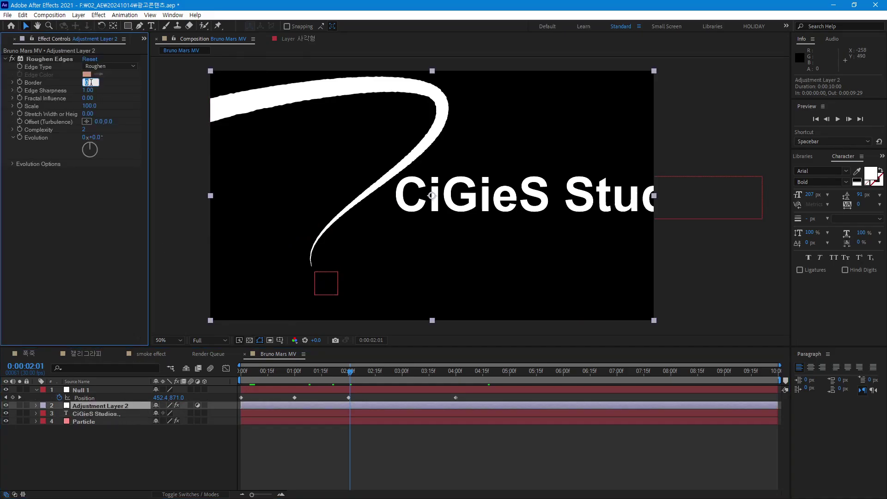
type("10")
key("Return")
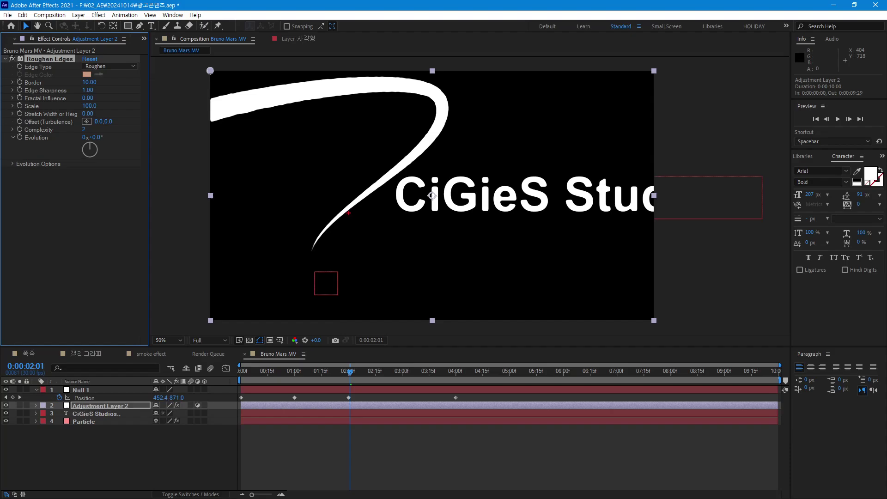
left_click_drag(321, 226, 375, 205)
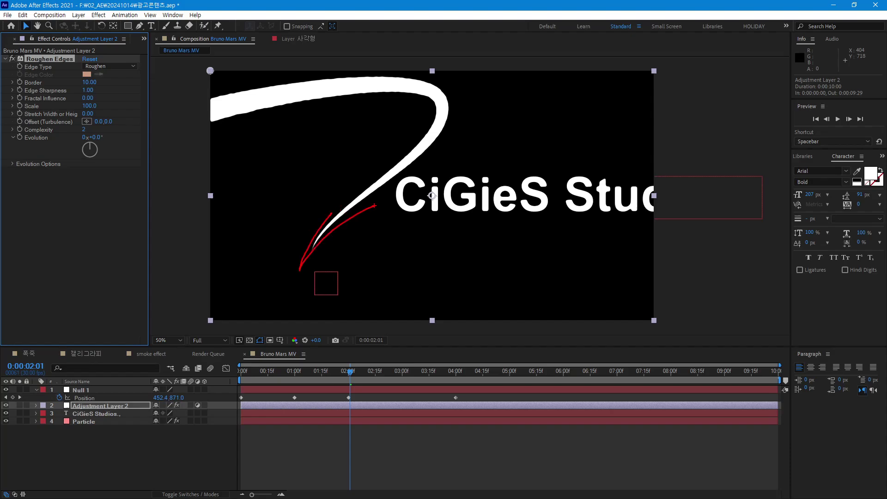
key("Escape")
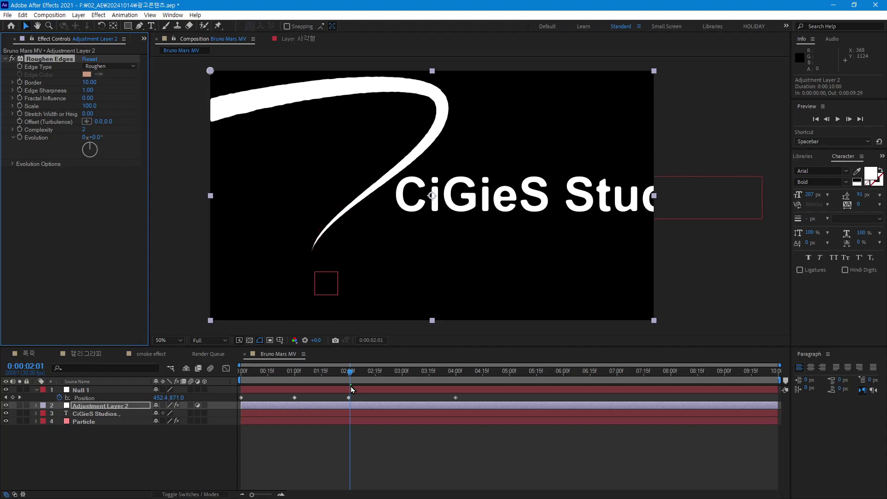
mouse_move(351, 378)
left_mouse_down()
mouse_move(292, 380)
mouse_move(476, 372)
left_mouse_up()
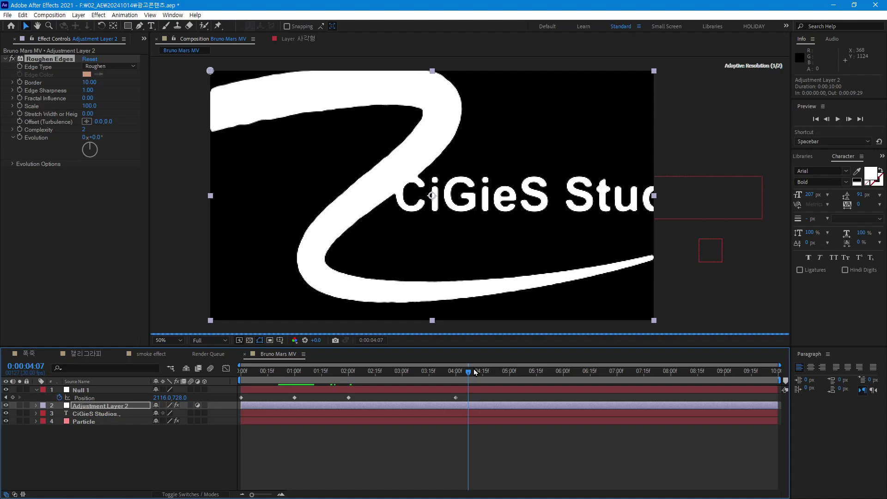
Step: Reset the Roughen Edges Border from 10 back to 0
left_click_drag(217, 103, 225, 94)
left_click_drag(222, 135, 221, 138)
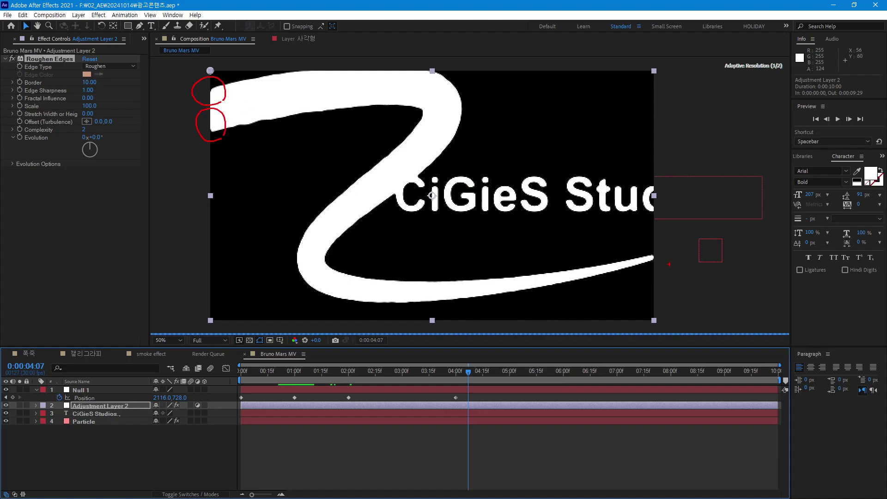
left_click_drag(665, 268, 673, 253)
key("Escape")
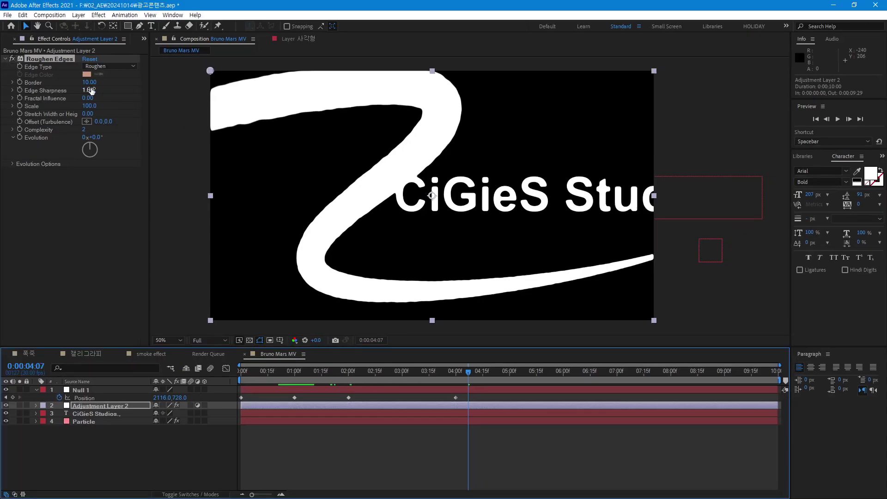
left_click_drag(88, 83, 63, 84)
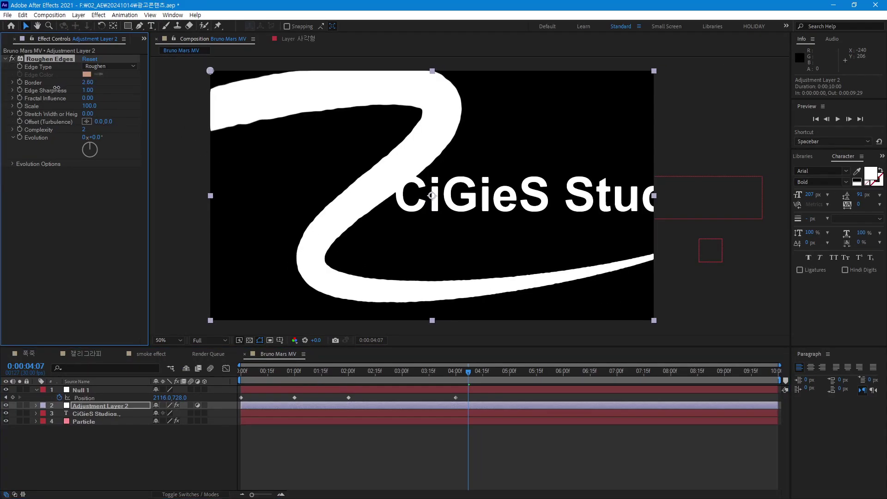
left_click(88, 83)
type("0")
key("Return")
Step: Scrub the timeline to 0:00:02:15 to review the cleaner stroke and reduce the title's font size
left_click_drag(187, 100, 249, 74)
left_click_drag(180, 140, 267, 112)
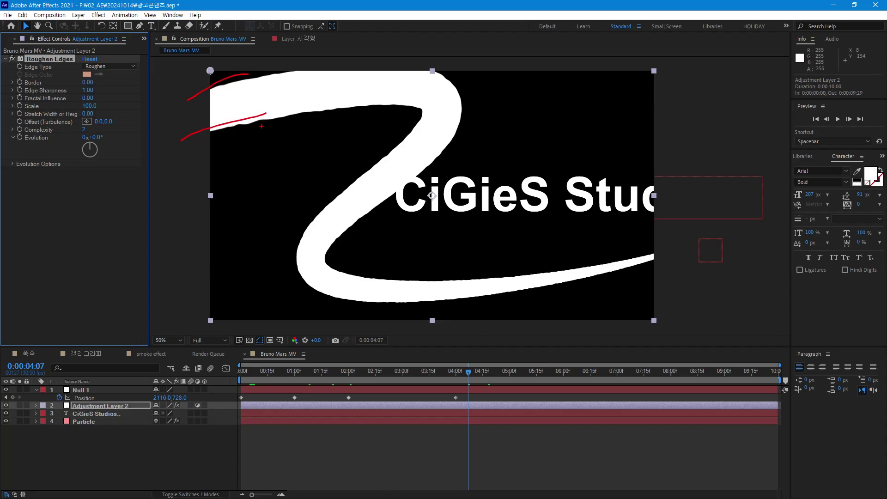
left_click_drag(629, 262, 705, 245)
key("Escape")
mouse_move(475, 377)
left_mouse_down()
mouse_move(247, 389)
mouse_move(375, 389)
left_mouse_up()
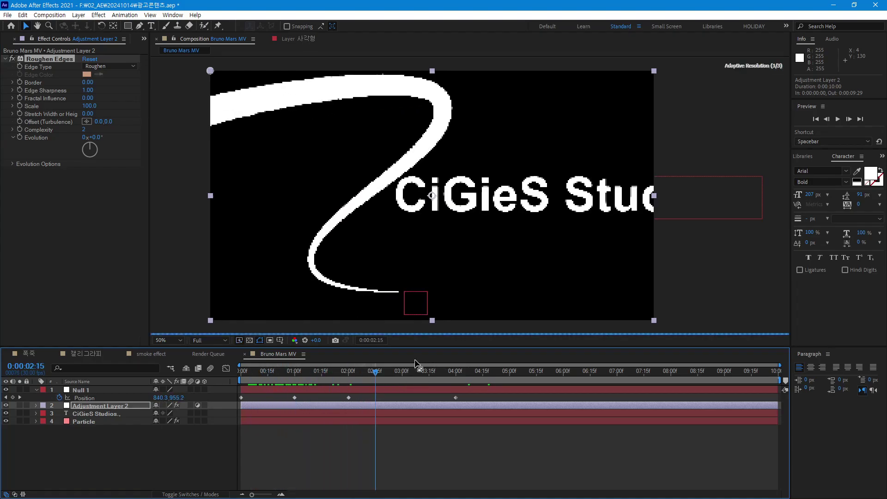
left_click_drag(396, 297, 417, 301)
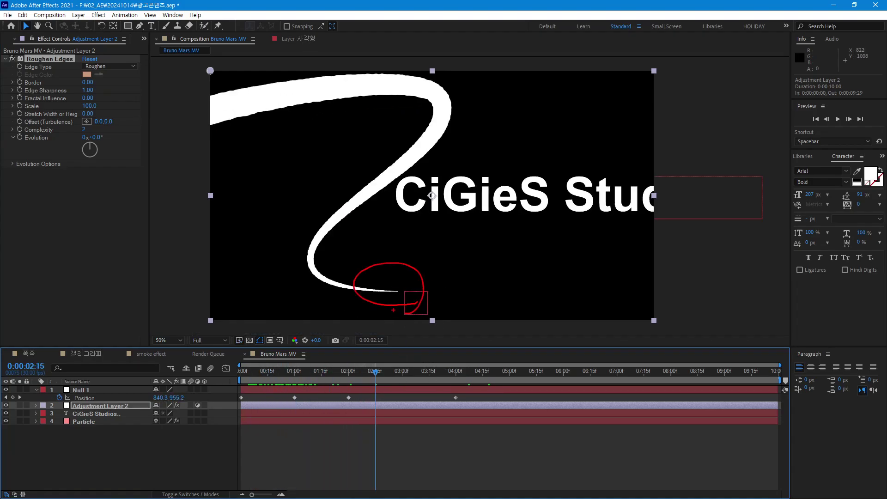
key("Escape")
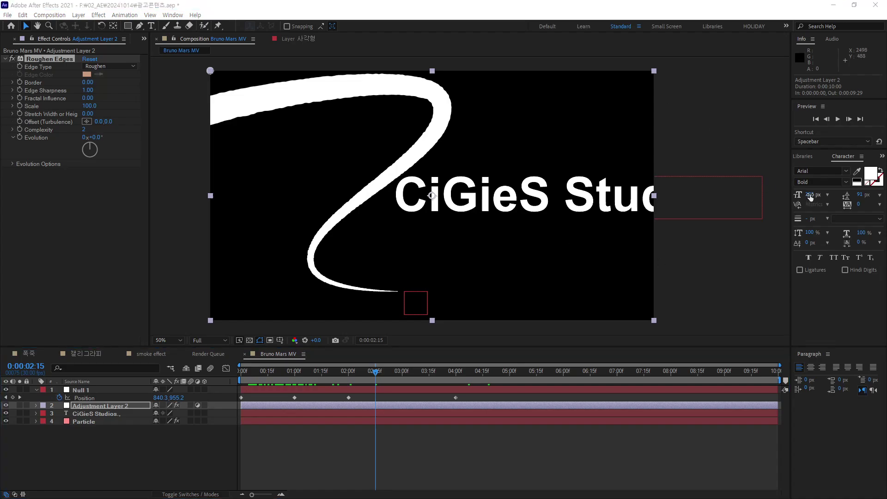
mouse_move(811, 197)
left_mouse_down()
mouse_move(789, 195)
mouse_move(792, 206)
left_mouse_up()
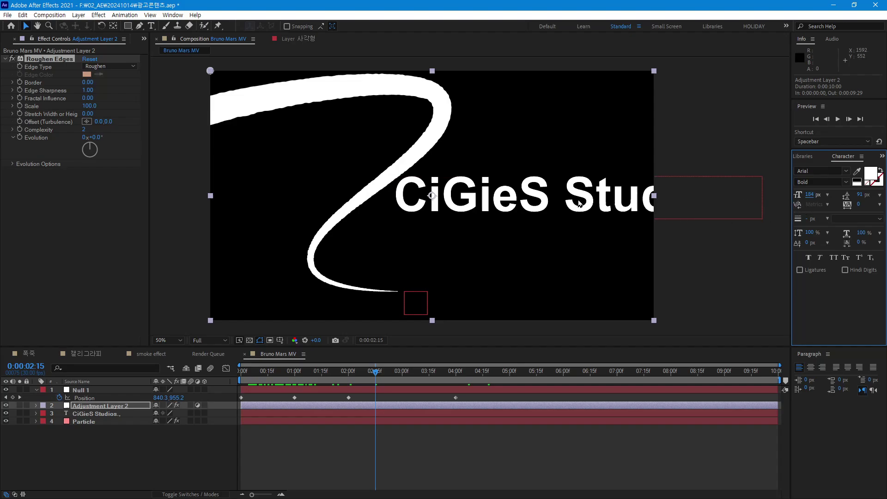
left_click(601, 206)
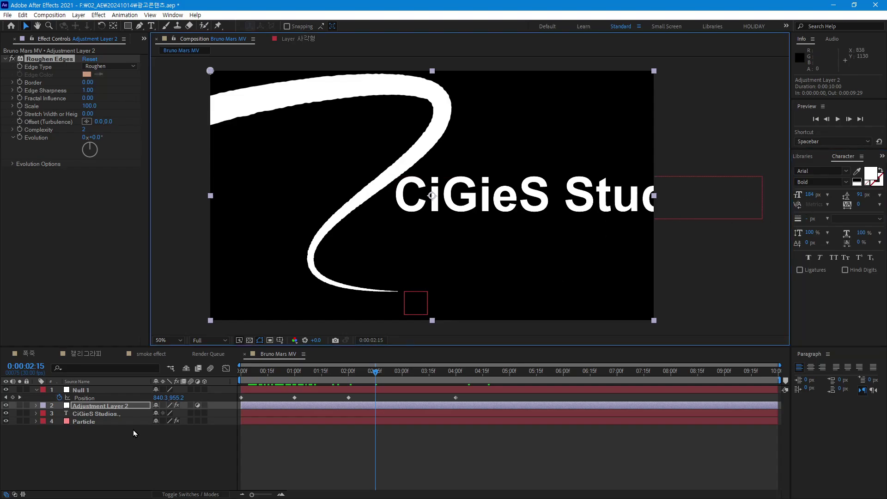
Step: Move the text layer above Adjustment Layer 2 and shrink the title to 110 px, repositioned in frame
left_click(94, 413)
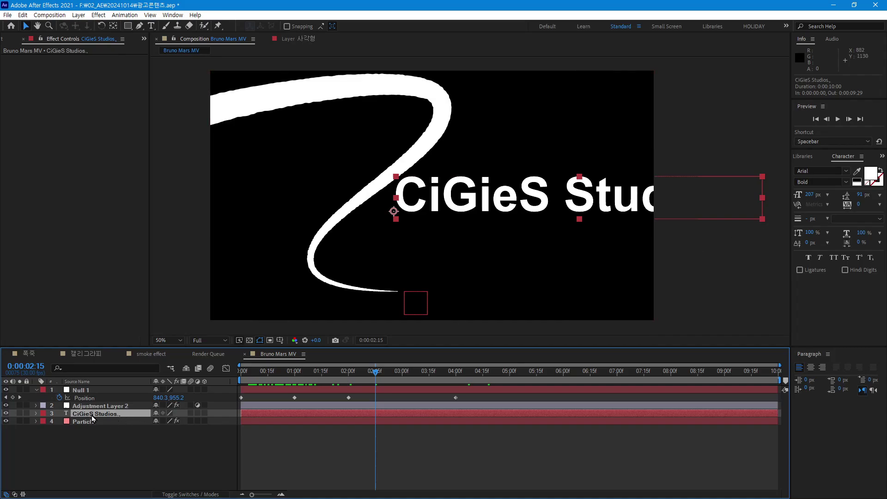
left_click_drag(95, 413, 97, 402)
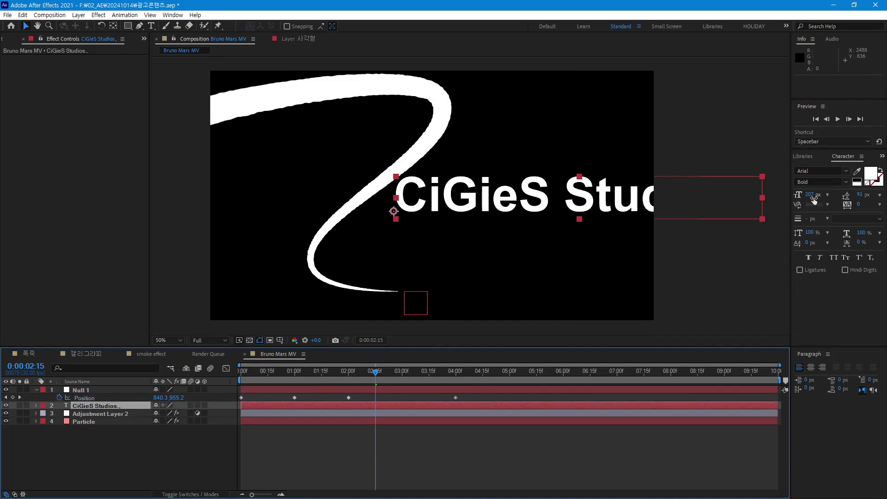
left_click_drag(810, 195, 768, 197)
mouse_move(543, 204)
left_mouse_down()
mouse_move(482, 251)
mouse_move(556, 184)
mouse_move(551, 189)
left_mouse_up()
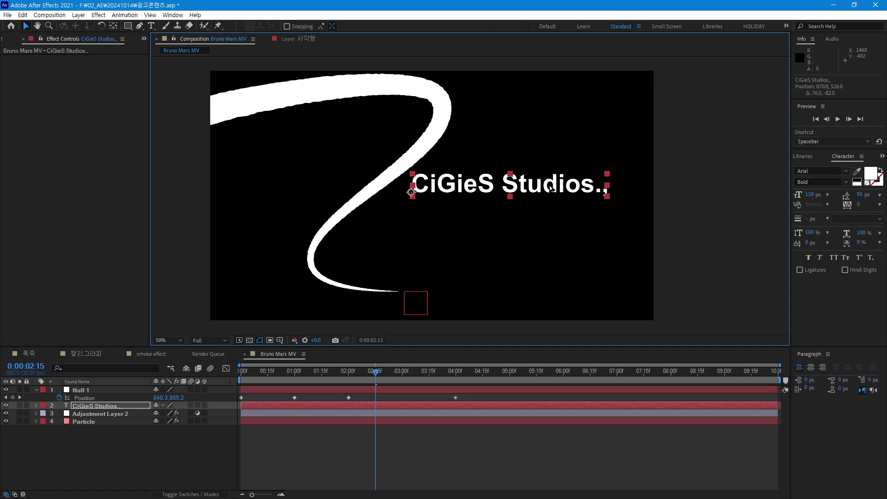
Step: Check the title's placement across the animation, then show the Effects & Presets panel
left_click_drag(375, 371, 239, 401)
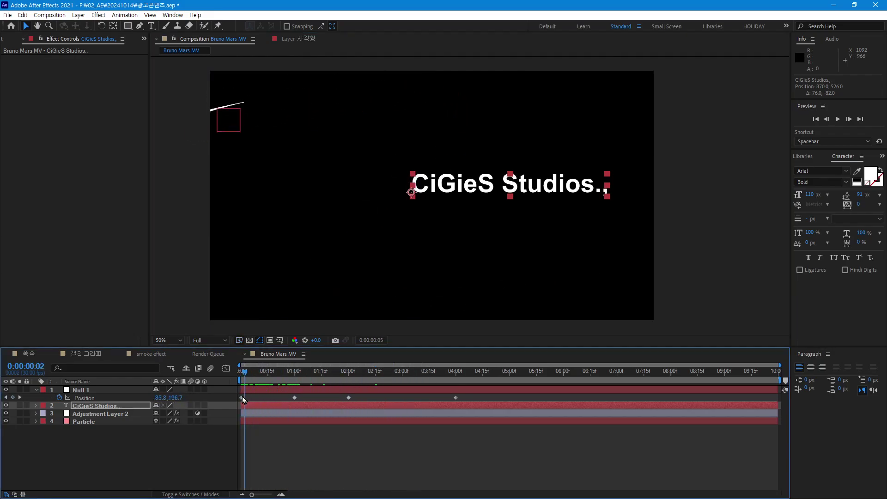
left_click(97, 406)
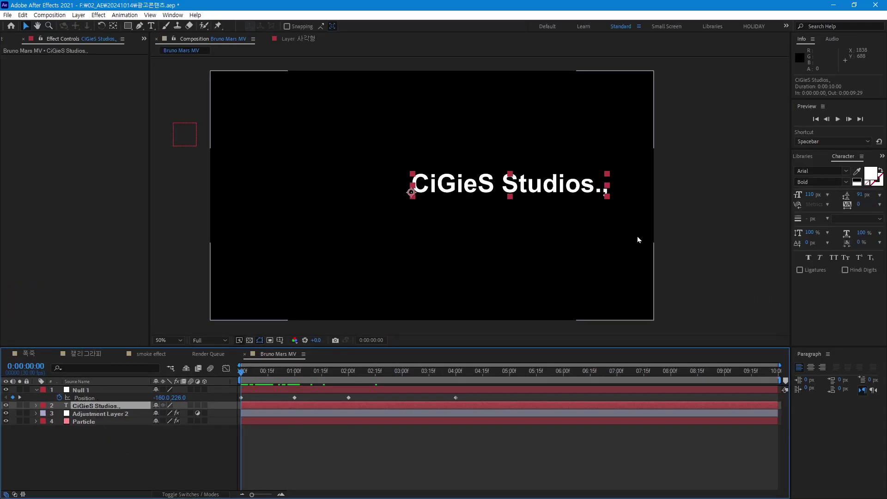
left_click(882, 156)
left_click(859, 168)
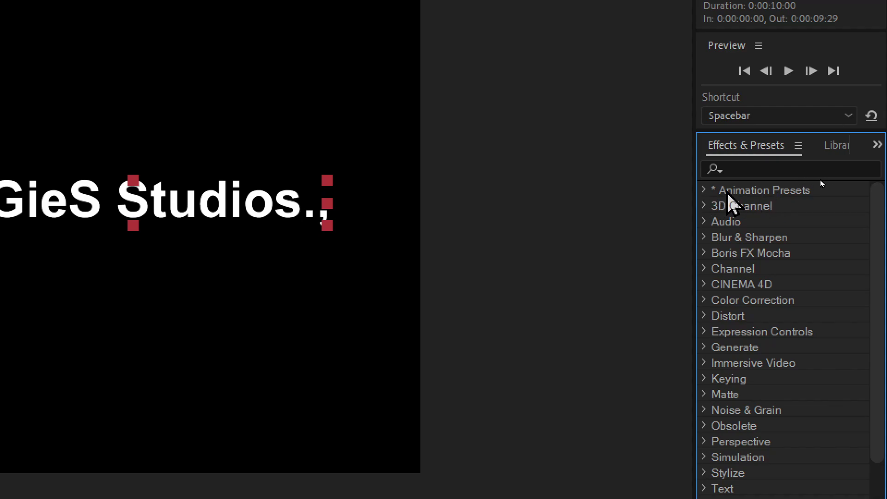
Step: Browse Effects & Presets to Animation Presets > Text > Animate In
left_click(706, 192)
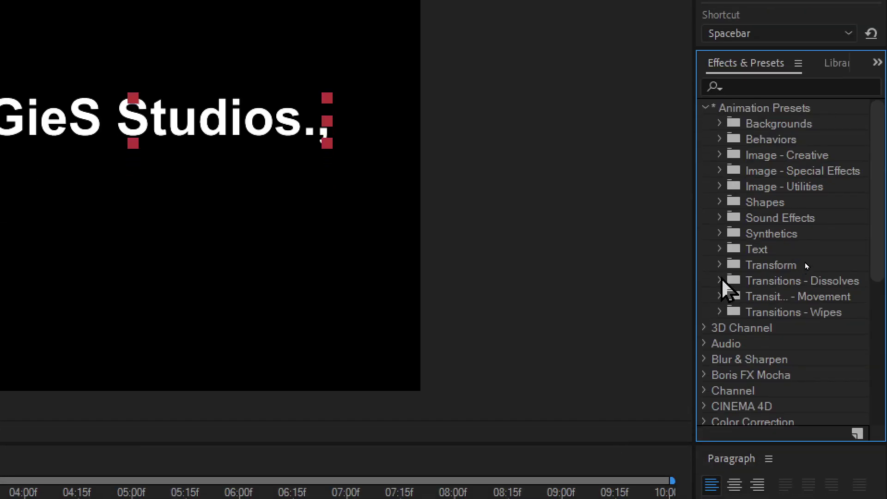
left_click(719, 249)
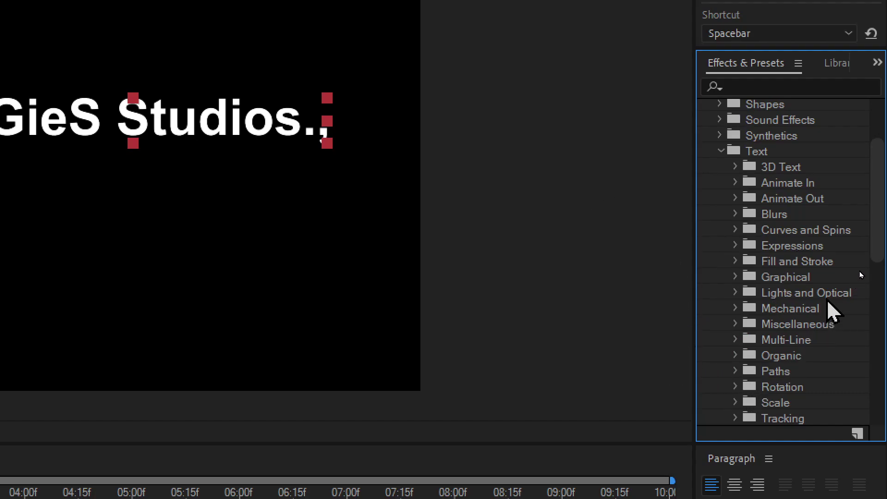
mouse_move(876, 241)
left_mouse_down()
mouse_move(874, 275)
mouse_move(880, 259)
left_mouse_up()
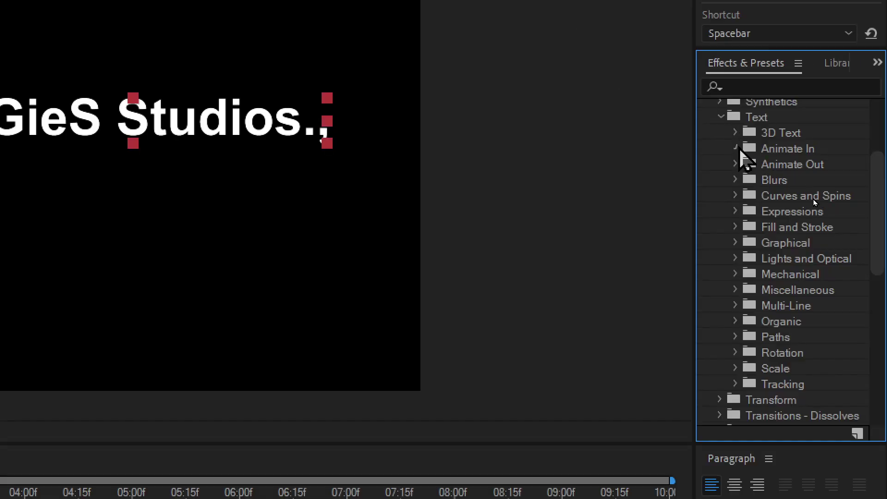
left_click(739, 149)
left_click_drag(875, 178, 878, 183)
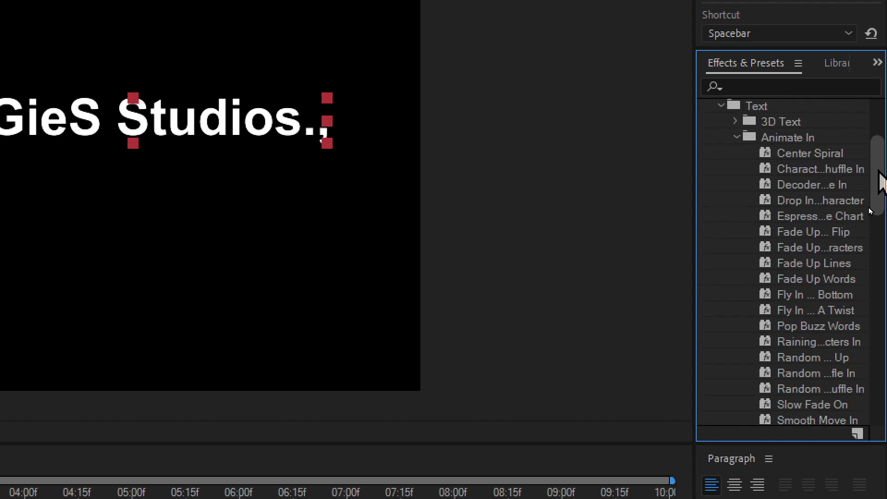
left_click_drag(881, 194, 880, 252)
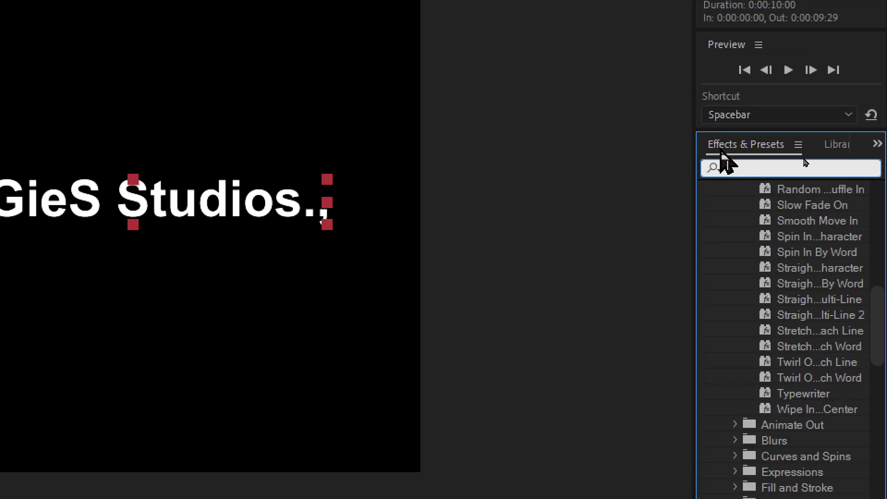
Step: Search 'type' and apply the Typewriter preset to the CiGieS Studios., layer
left_click(715, 87)
type("type")
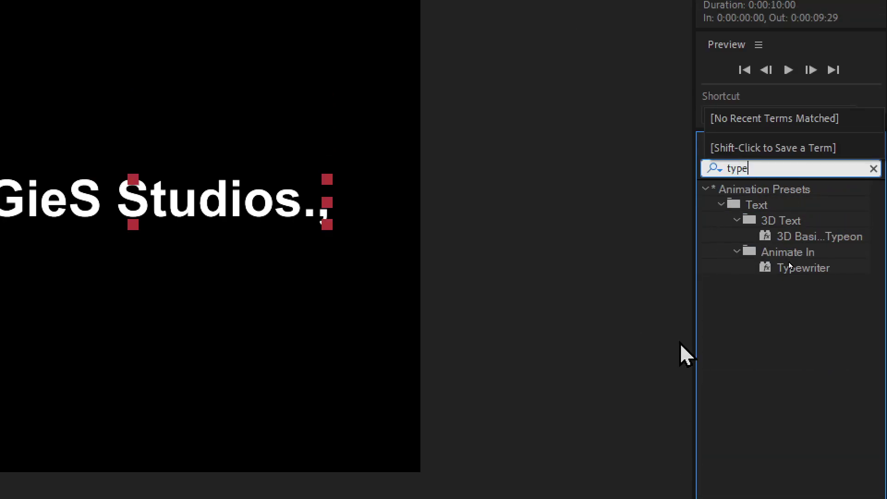
left_click(803, 268)
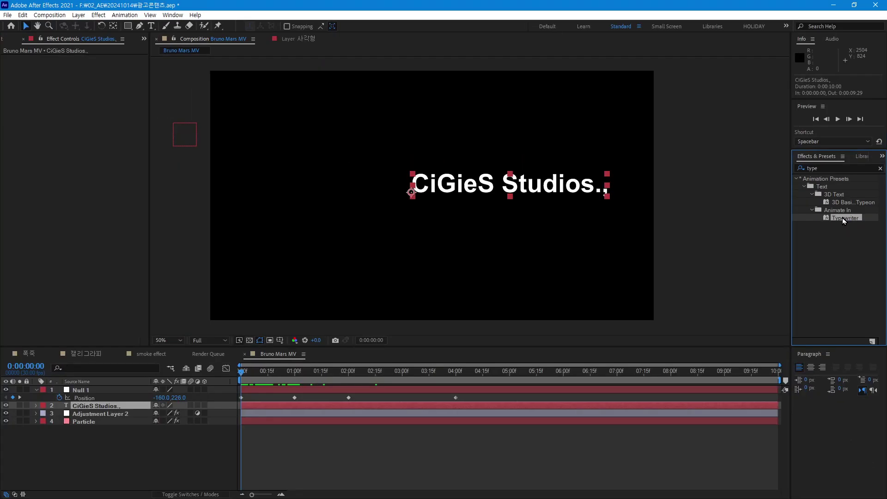
left_click_drag(842, 217, 497, 190)
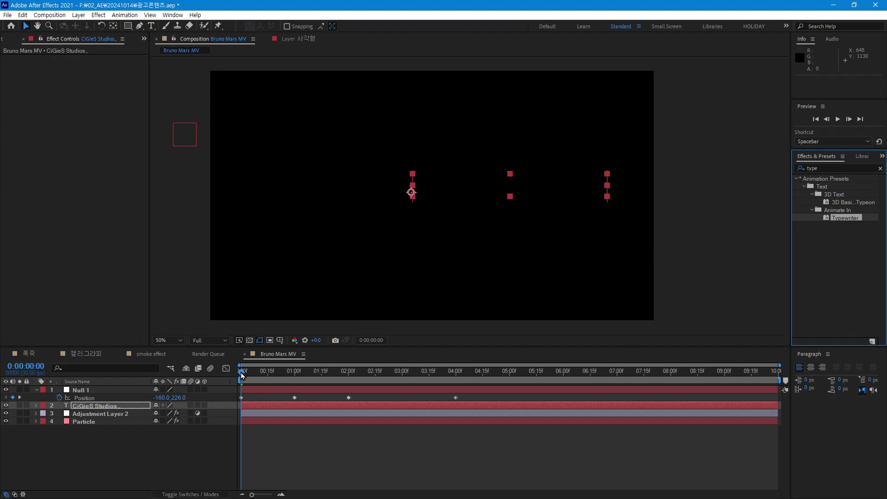
Step: End the work area at 0:00:04:04 and preview the title typing on letter by letter
mouse_move(242, 375)
left_mouse_down()
mouse_move(385, 392)
mouse_move(462, 385)
left_mouse_up()
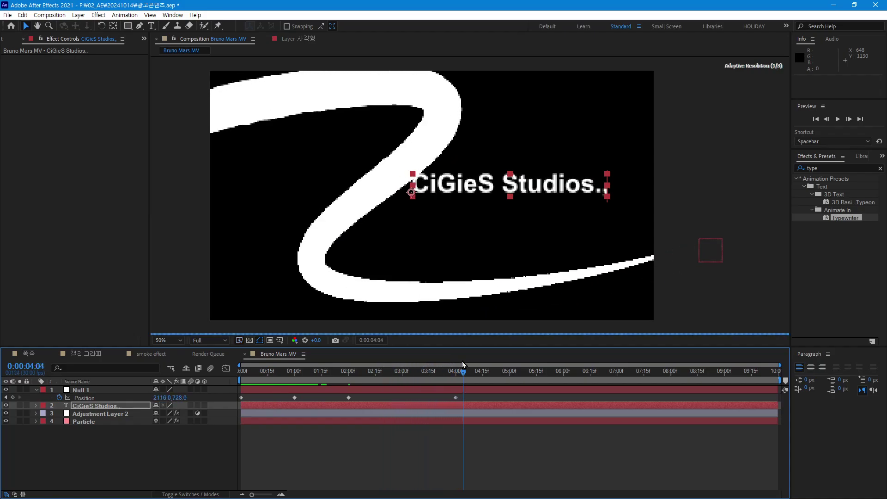
key("n")
key("space")
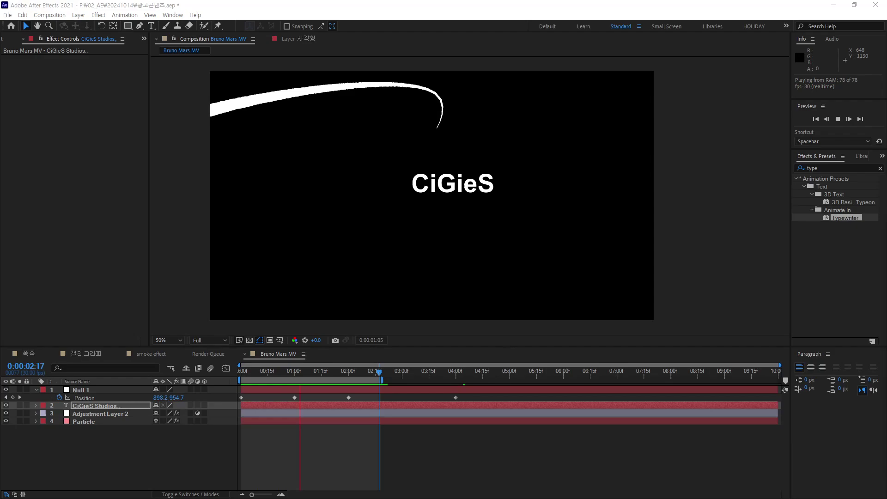
mouse_move(372, 368)
left_mouse_down()
mouse_move(325, 367)
mouse_move(382, 361)
left_mouse_up()
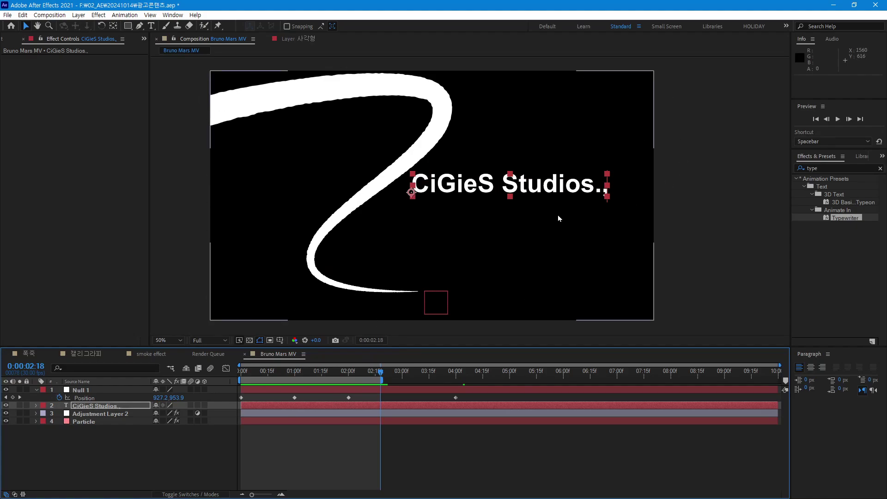
left_click(157, 451)
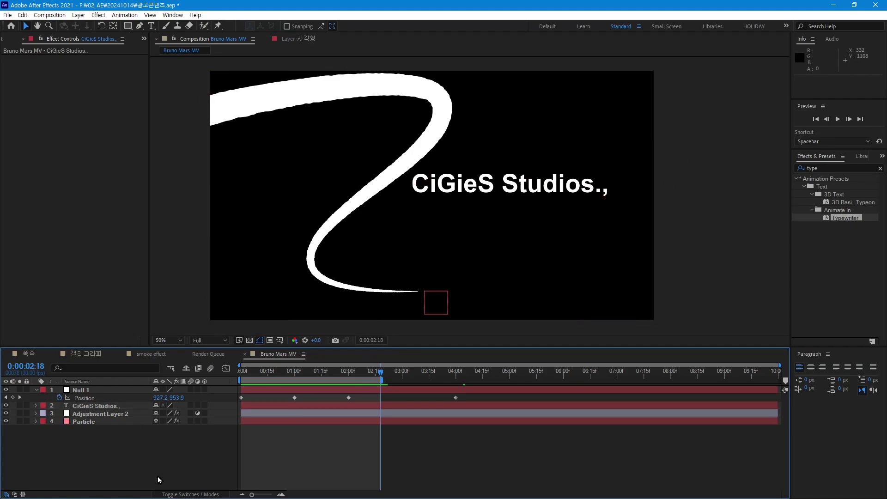
Step: Create a dark gray (282828) solid and move it below Particle at the bottom of the stack
right_click(169, 454)
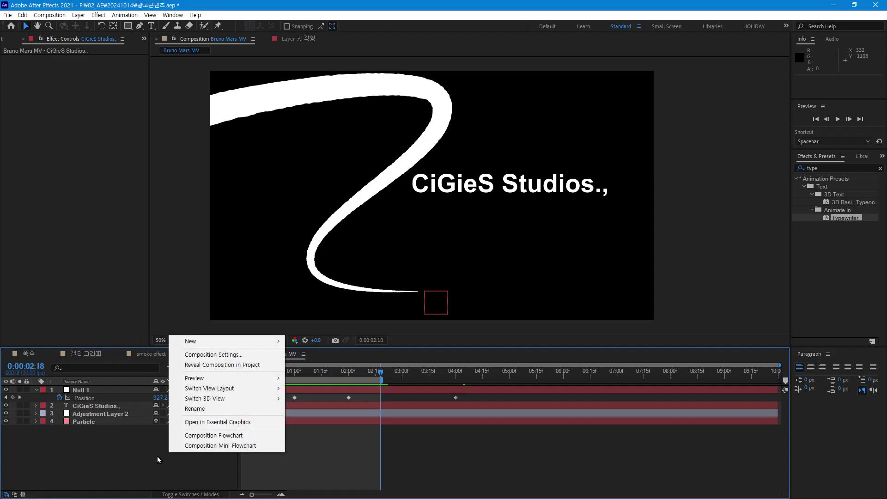
left_click(143, 458)
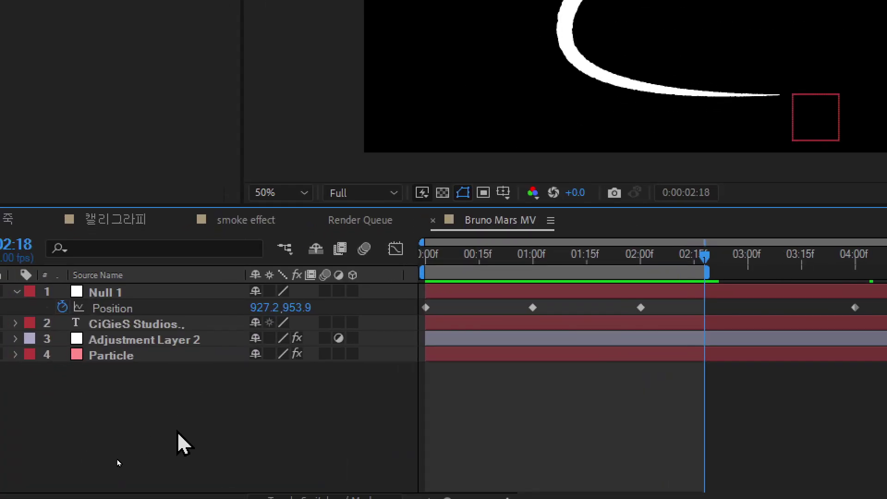
right_click(109, 458)
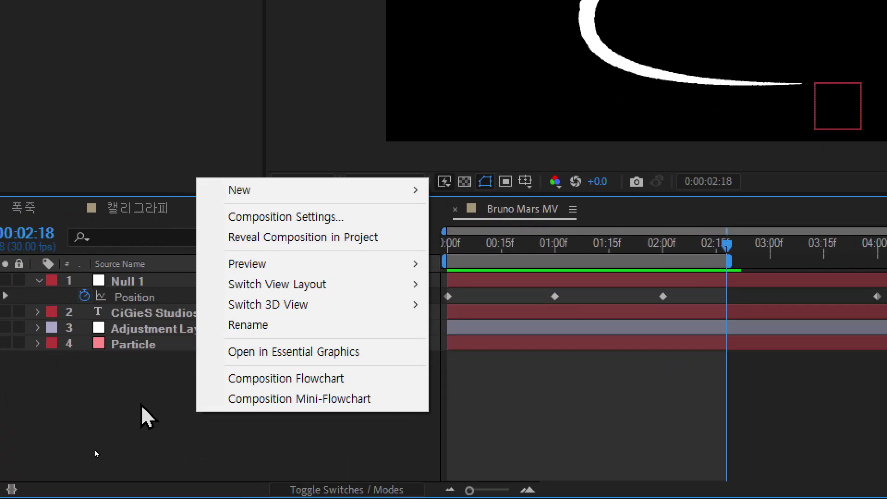
mouse_move(305, 192)
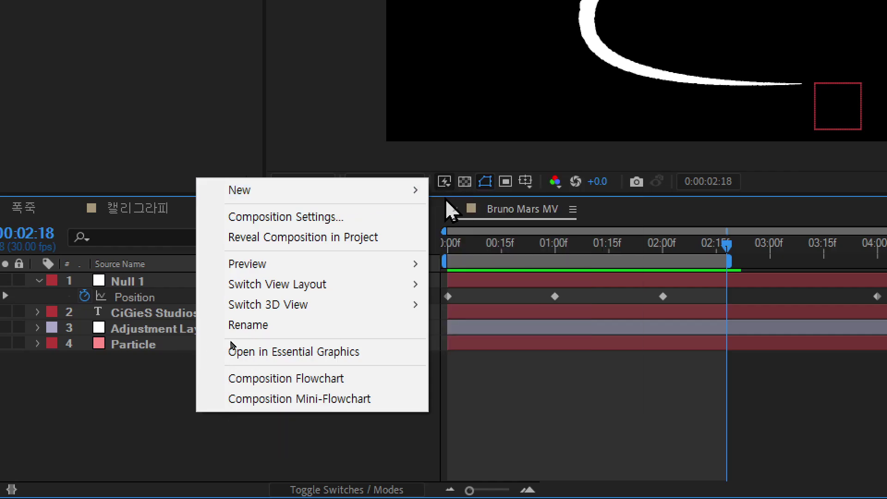
left_click(497, 238)
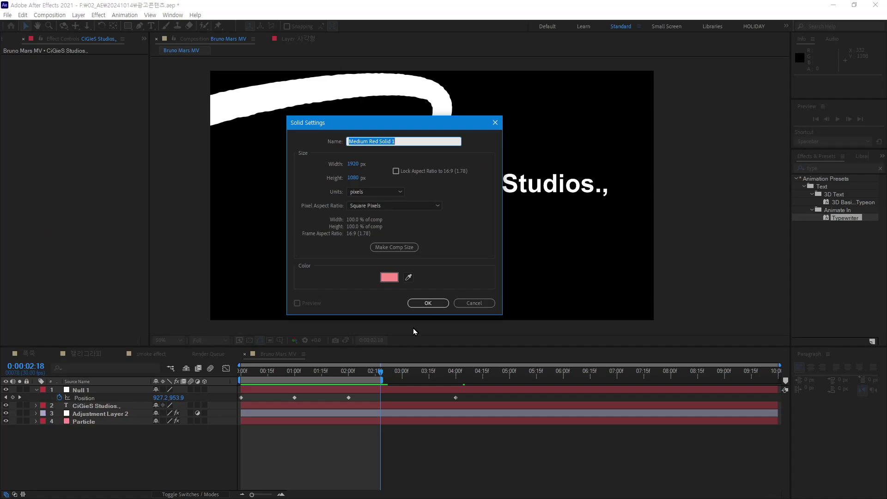
left_click(390, 278)
left_click_drag(207, 283, 109, 305)
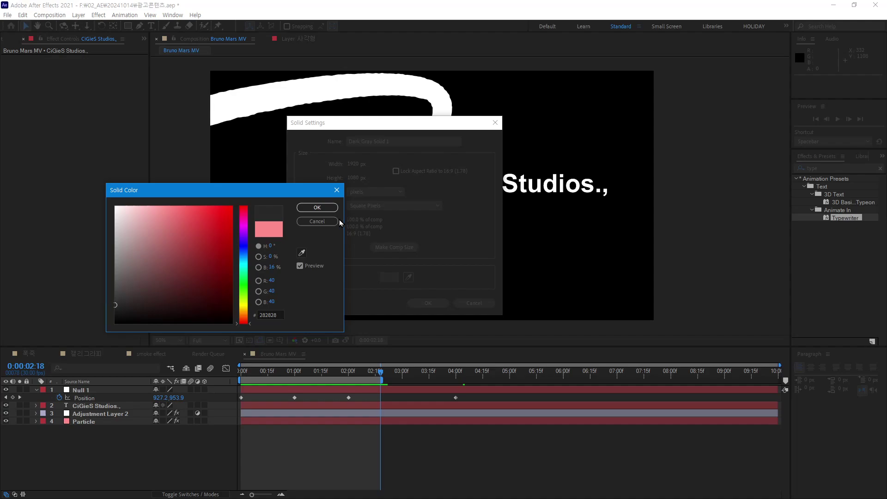
left_click(317, 207)
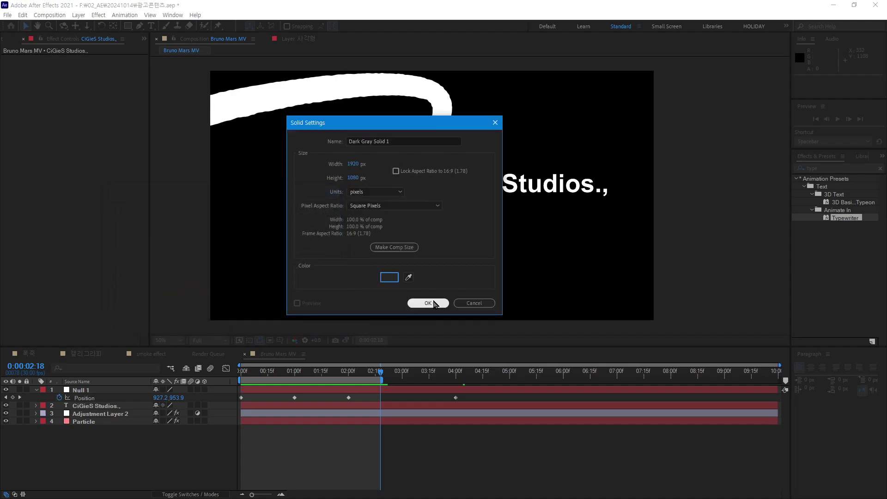
left_click(428, 303)
left_click_drag(107, 390, 106, 438)
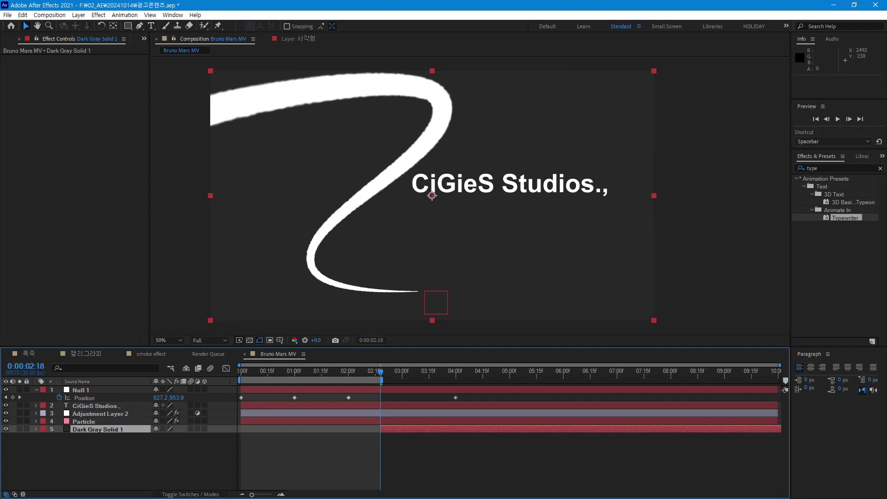
key("alt+Tab")
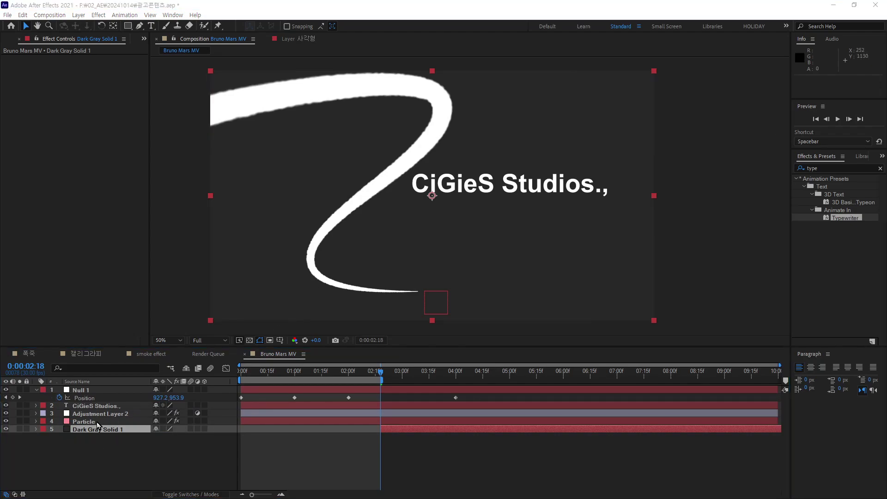
left_click(116, 449)
left_click(109, 431)
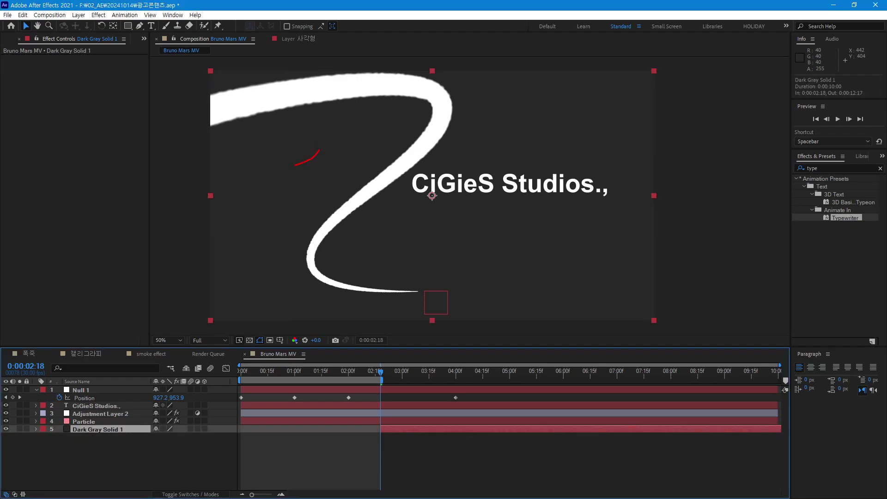
left_click_drag(318, 150, 315, 178)
left_click_drag(416, 83, 423, 92)
left_click_drag(338, 112, 202, 161)
left_click_drag(202, 97, 314, 61)
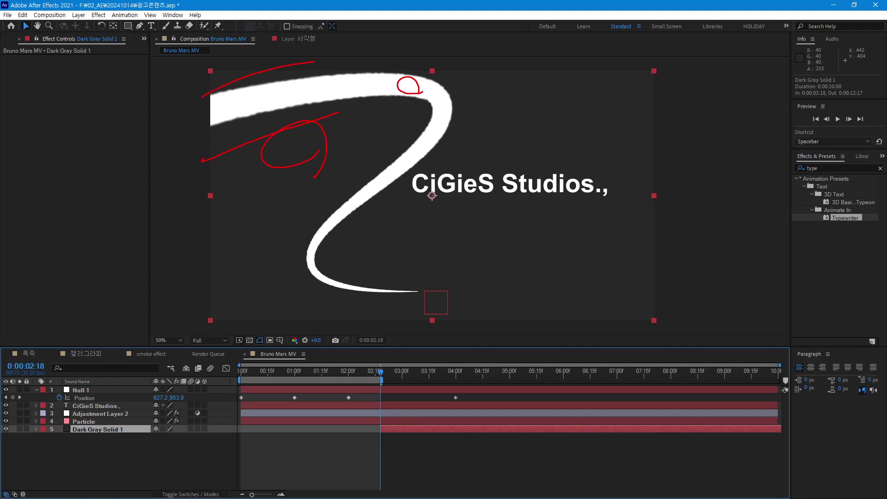
left_click_drag(60, 407, 136, 419)
left_click_drag(120, 441, 135, 429)
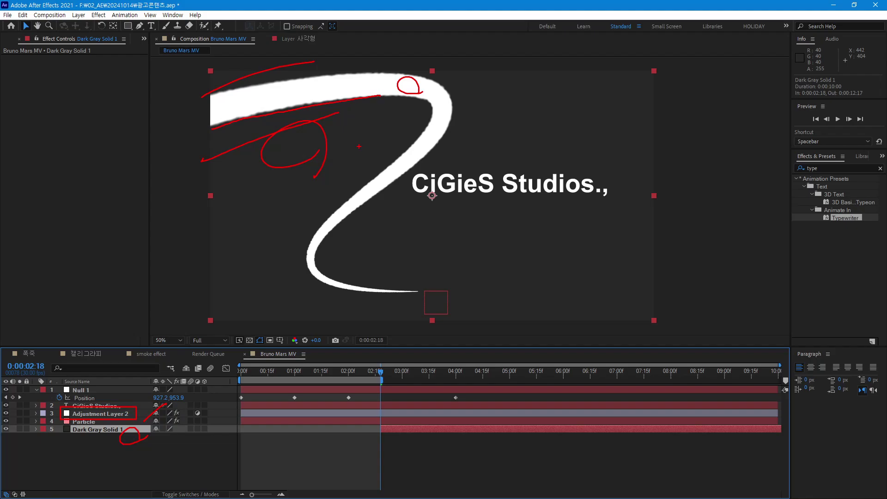
key("Escape")
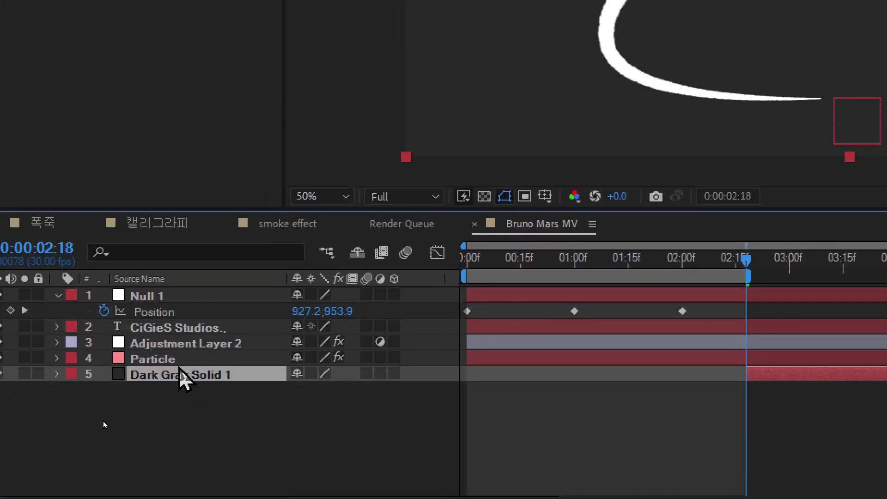
left_click(103, 413)
left_click(106, 422, "shift")
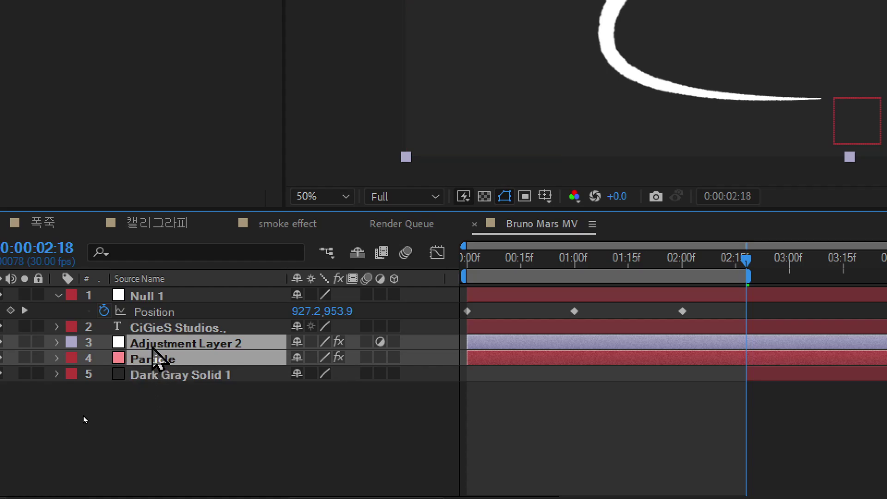
Step: Pre-compose the selected layers, check a later frame, then undo the pre-compose
right_click(152, 359)
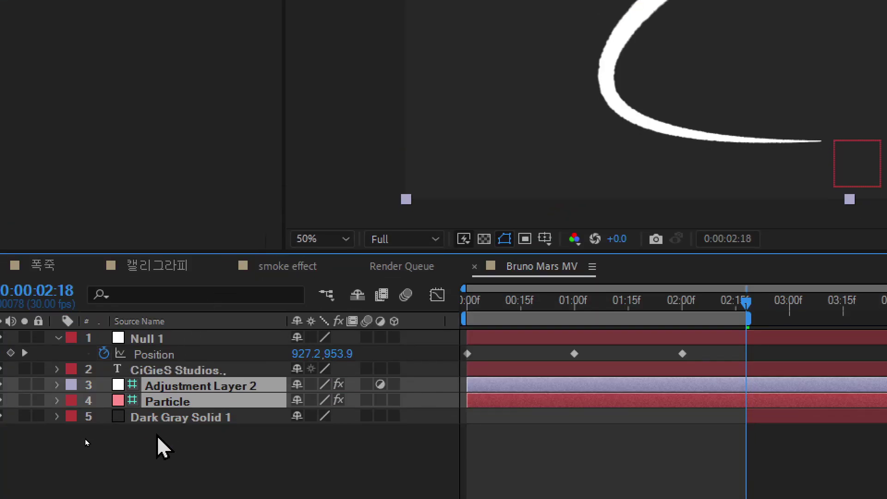
right_click(206, 397)
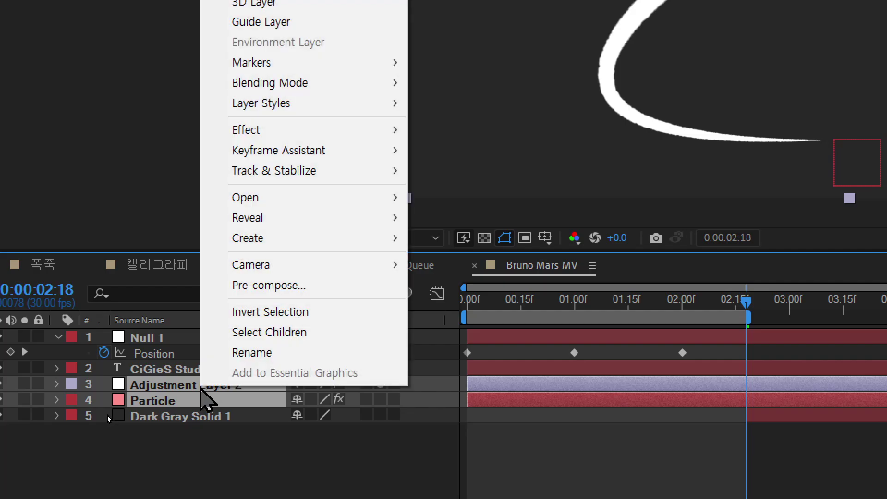
mouse_move(343, 184)
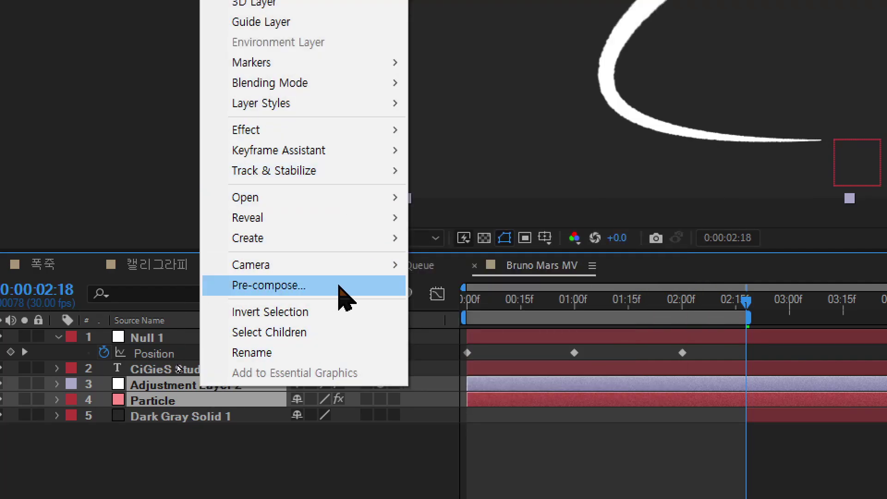
left_click(342, 287)
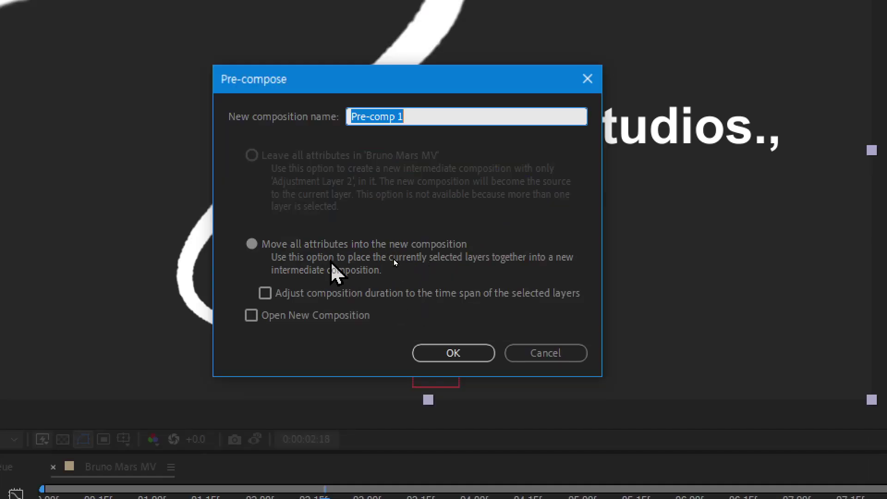
left_click(467, 354)
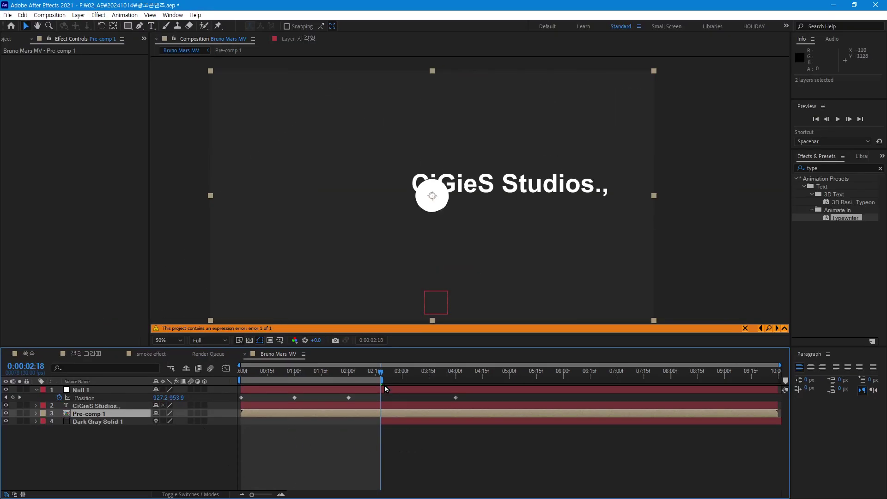
left_click_drag(384, 373, 413, 375)
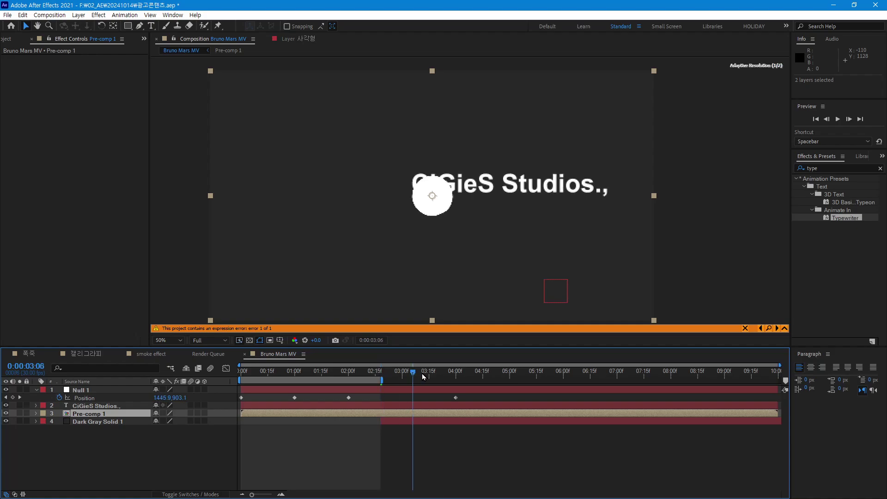
key("ctrl+z")
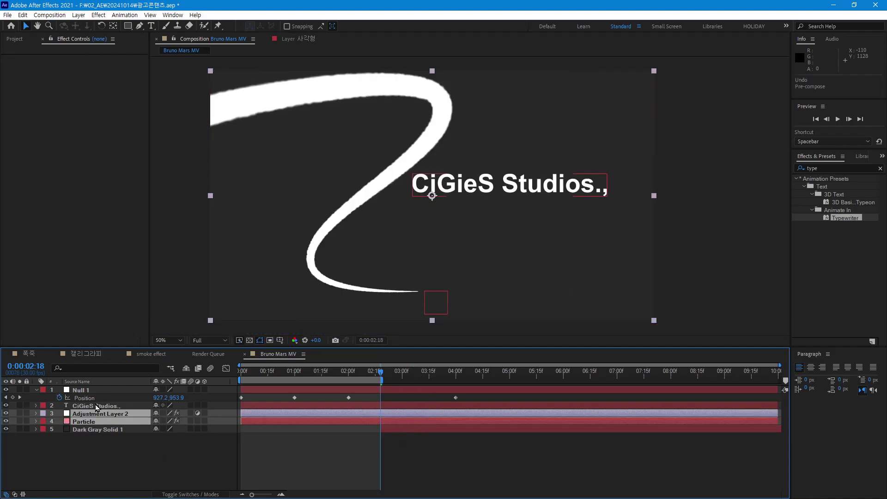
Step: Nest Null 1, Adjustment Layer 2 and Particle into a new Pre-comp 1
left_click(101, 391)
left_click(105, 414, "ctrl")
left_click(106, 421, "ctrl")
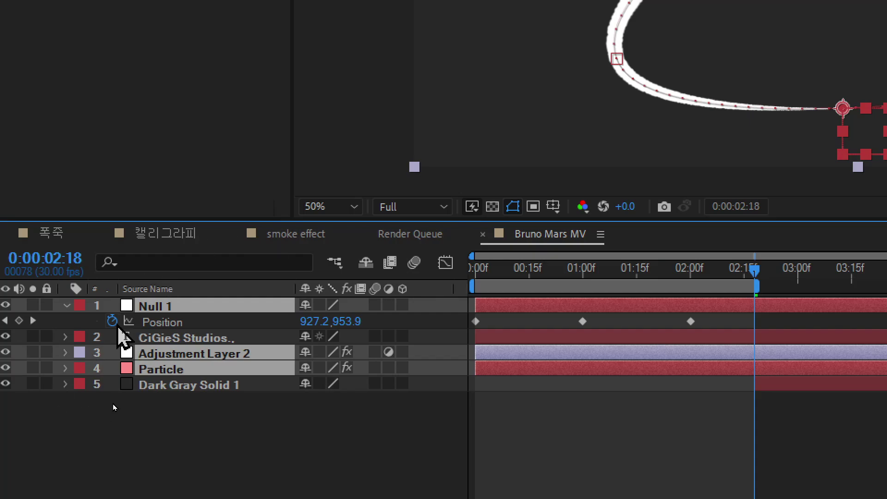
right_click(197, 355)
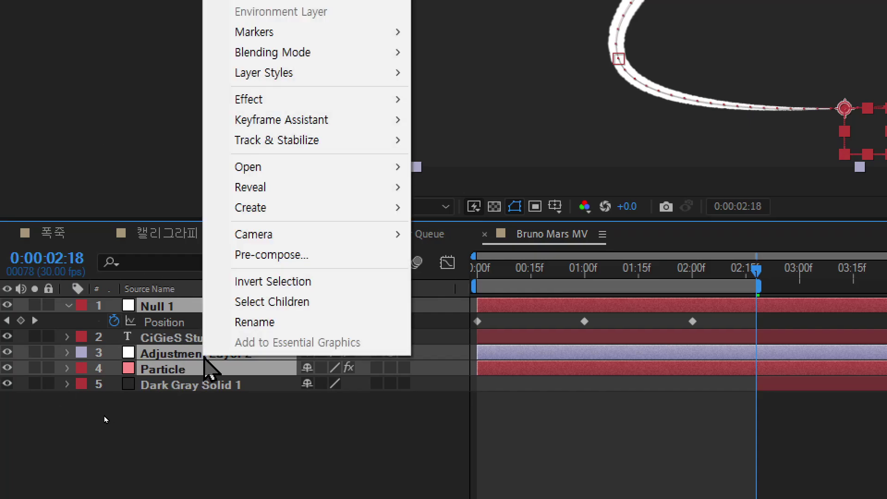
left_click(341, 255)
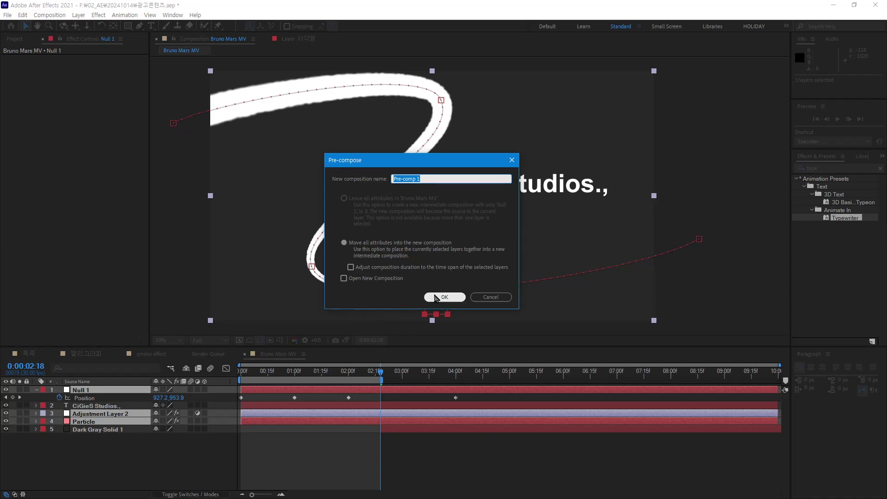
left_click(443, 298)
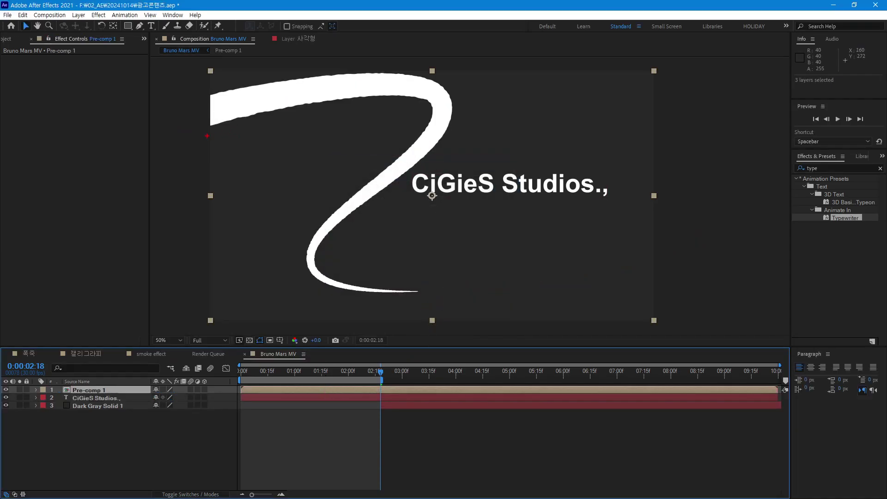
Step: Make Dark Gray Solid 1 start at 0:00
left_click_drag(206, 138, 343, 102)
left_click_drag(200, 94, 330, 70)
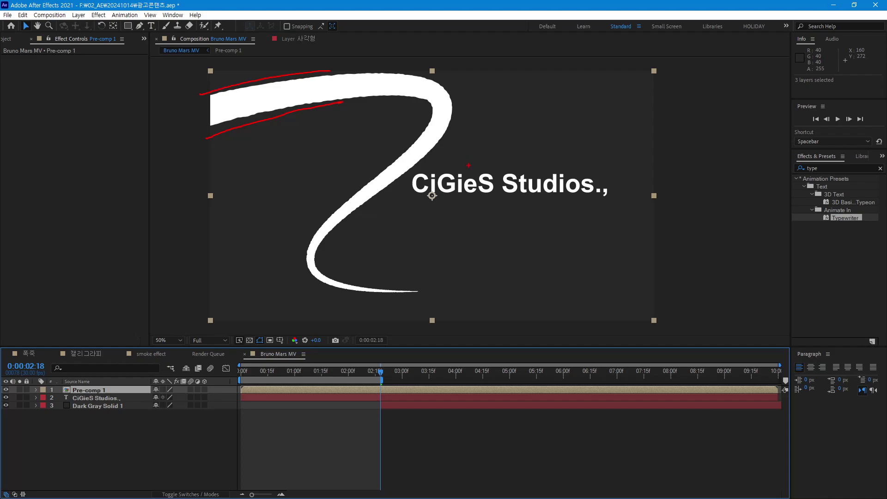
key("Escape")
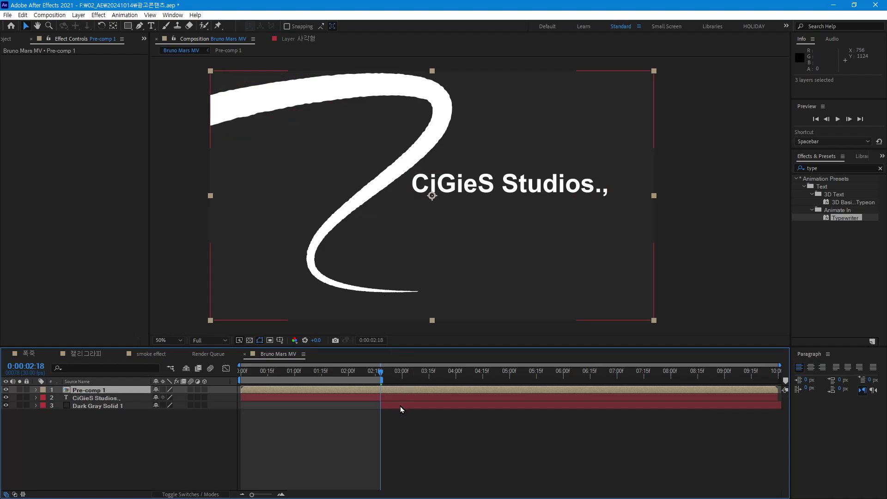
left_click_drag(400, 406, 261, 413)
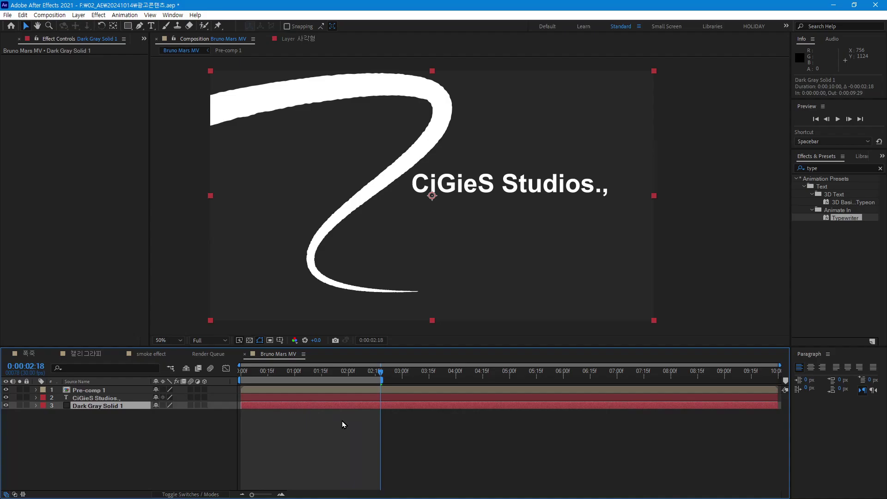
key("Page_Up")
key("Page_Up")
Step: At 3:18, move the 'CiGieS Studios.,' text lower and to the right
mouse_move(362, 376)
left_mouse_down()
mouse_move(321, 386)
mouse_move(455, 378)
left_mouse_up()
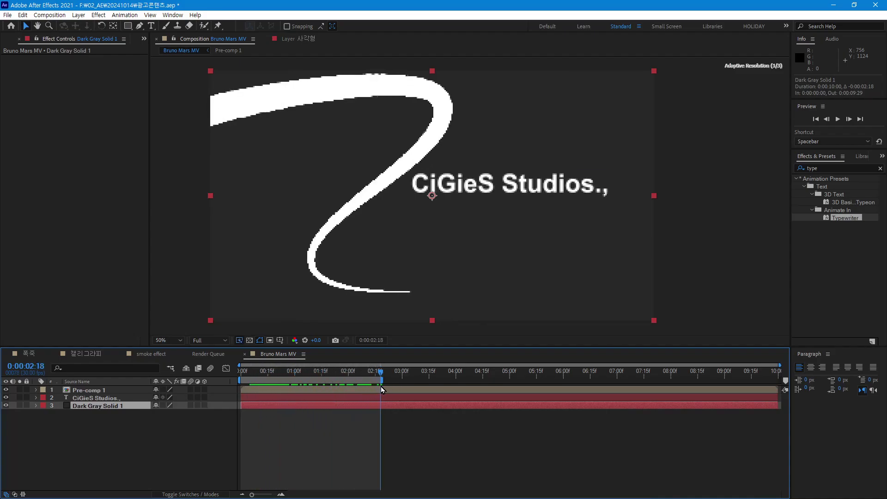
left_click(454, 379)
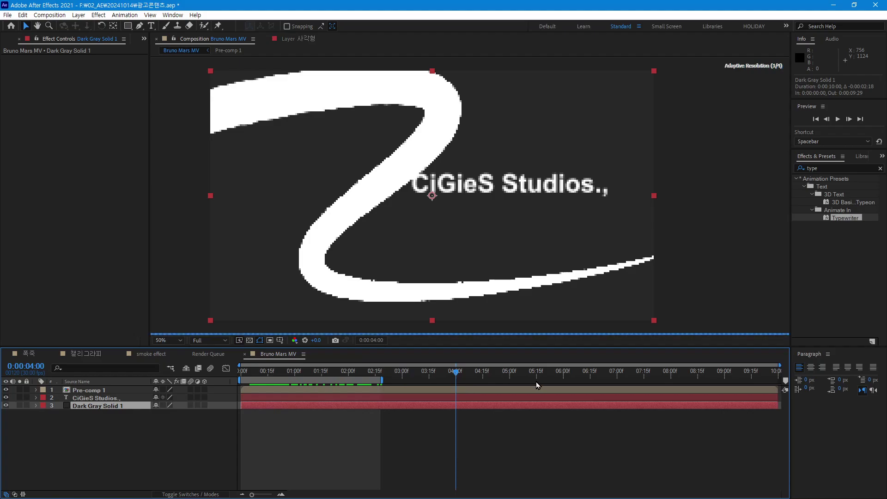
left_click_drag(457, 376, 435, 376)
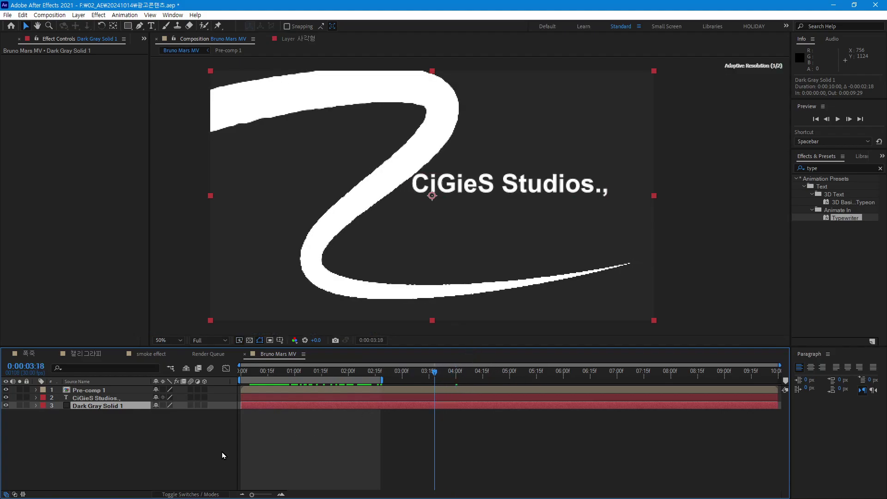
left_click(96, 398)
left_click_drag(491, 187, 514, 227)
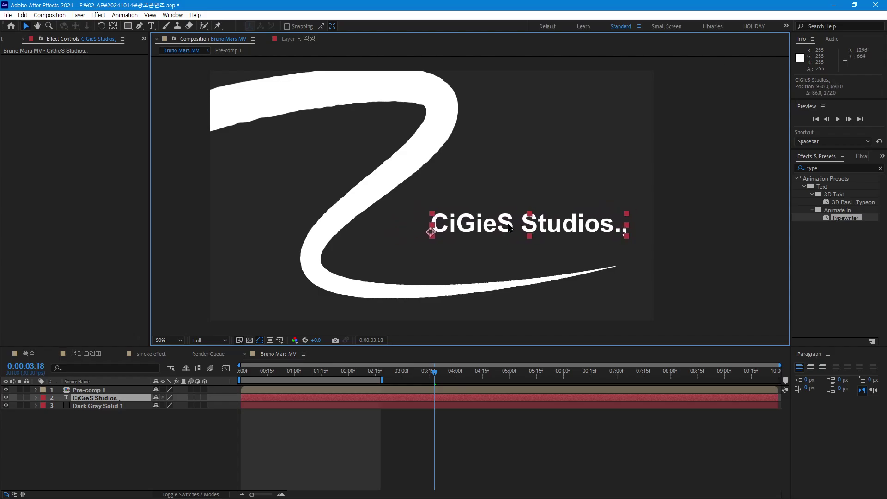
Step: Undo the accidental shift of Pre-comp 1, scrub back, and select Pre-comp 1
left_click(644, 226)
left_click_drag(462, 287, 457, 280)
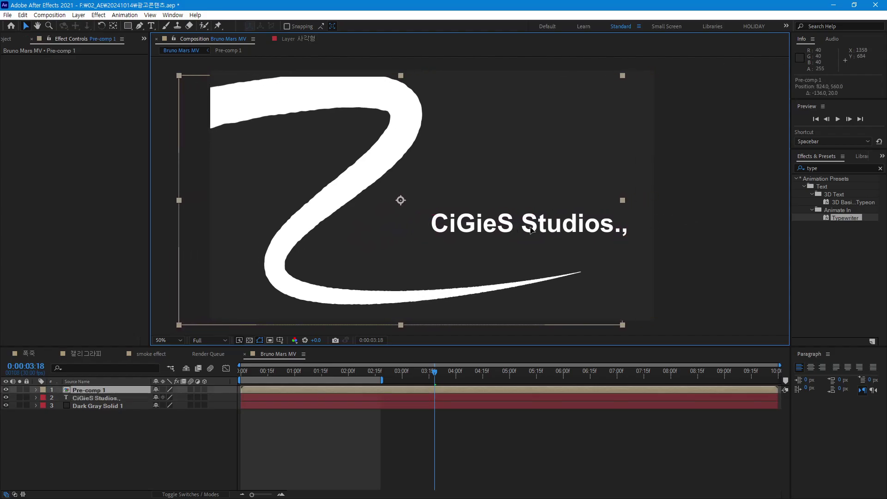
key("ctrl+z")
left_click(273, 448)
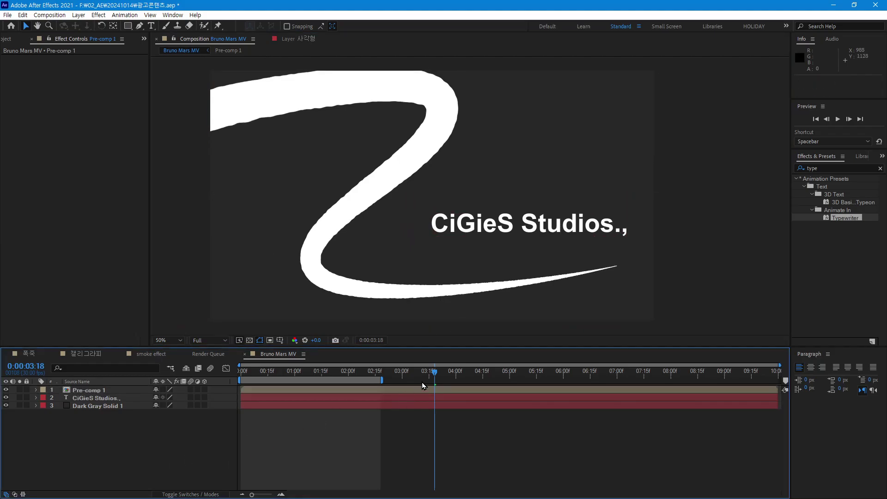
mouse_move(434, 370)
left_mouse_down()
mouse_move(396, 371)
mouse_move(279, 407)
mouse_move(445, 376)
mouse_move(364, 387)
mouse_move(396, 376)
left_mouse_up()
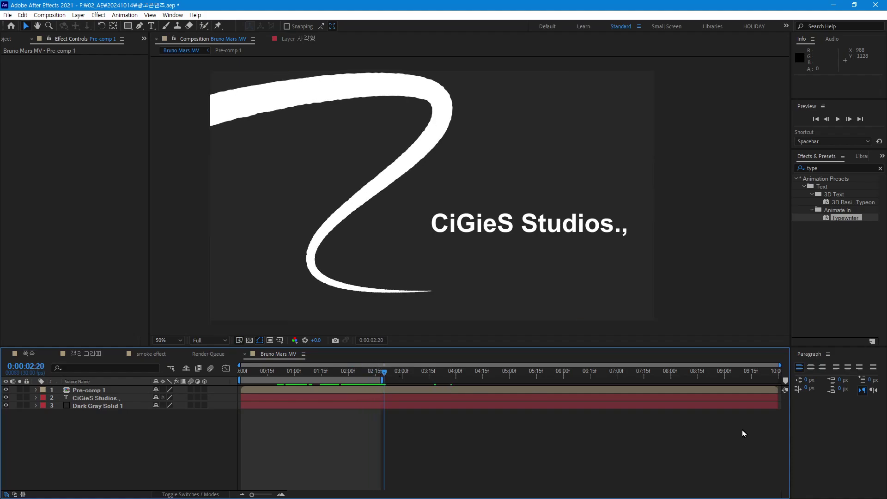
left_click(297, 258)
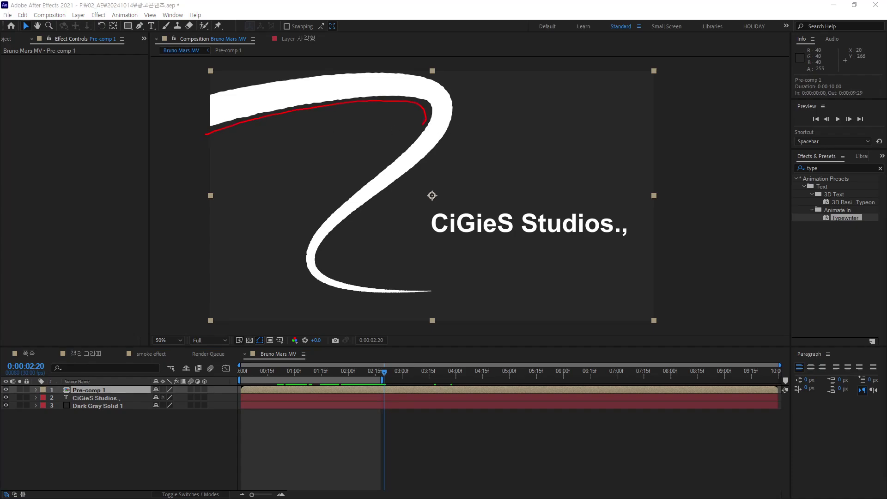
left_click(108, 454)
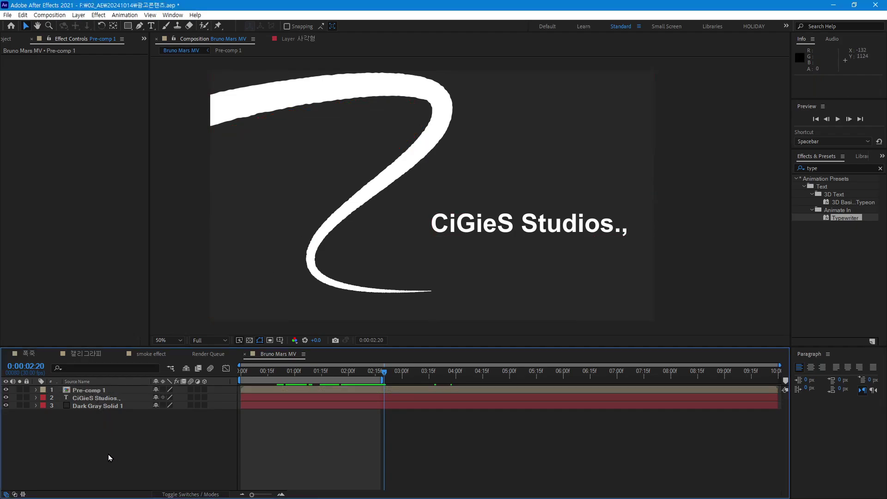
left_click(95, 391)
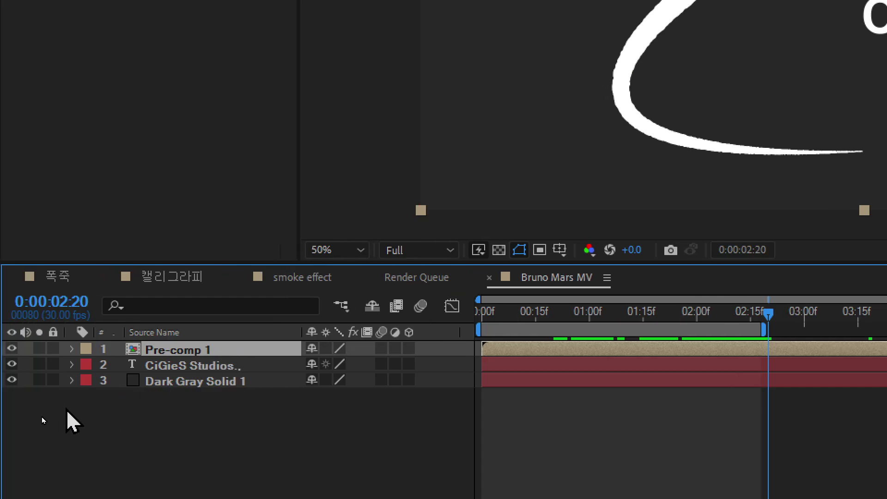
Step: Add a Drop Shadow layer style to Pre-comp 1
right_click(199, 352)
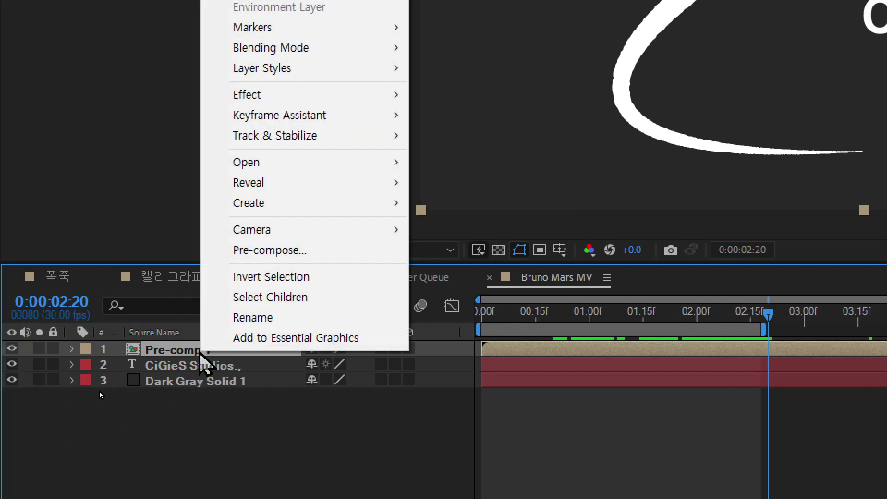
mouse_move(339, 76)
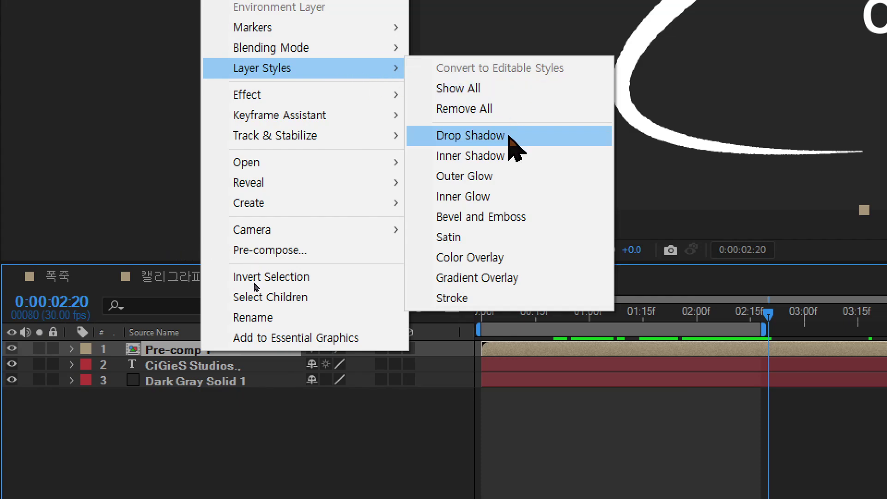
left_click(510, 136)
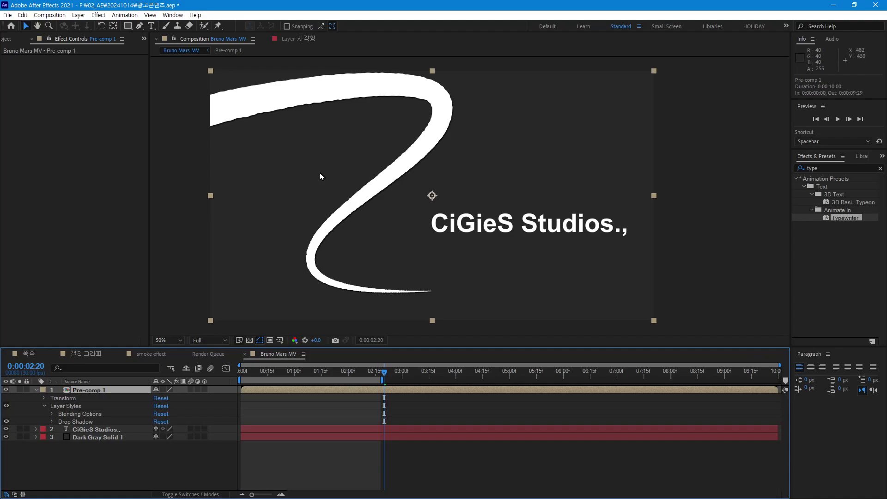
Step: Recolour Dark Gray Solid 1 to light gray A0A0A0 as Light Gray Solid 1
left_click(99, 438)
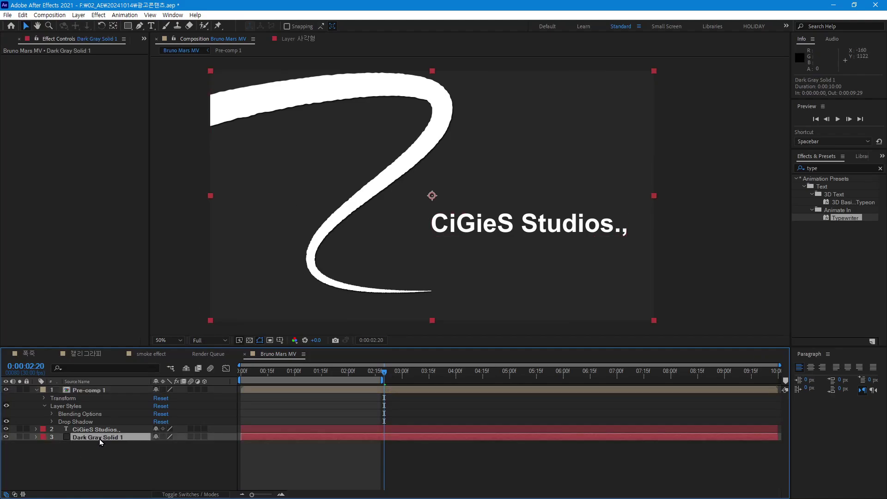
key("ctrl+shift+y")
left_click(437, 348)
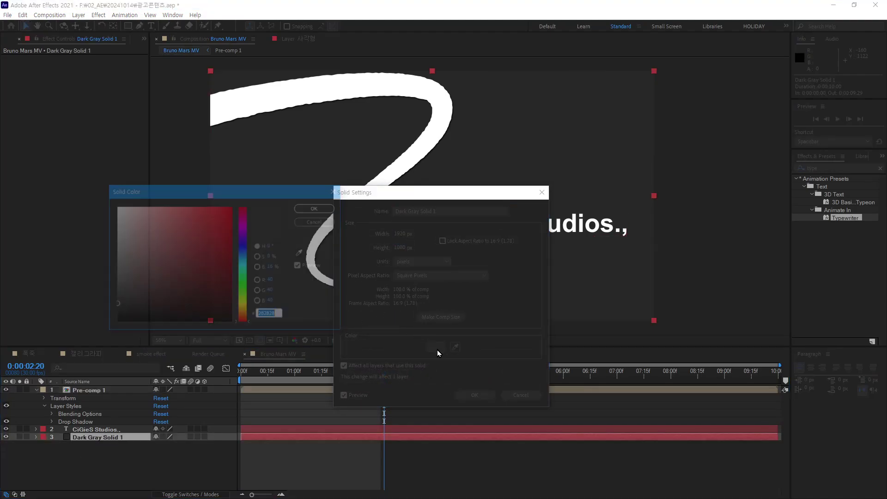
left_click_drag(124, 257, 105, 249)
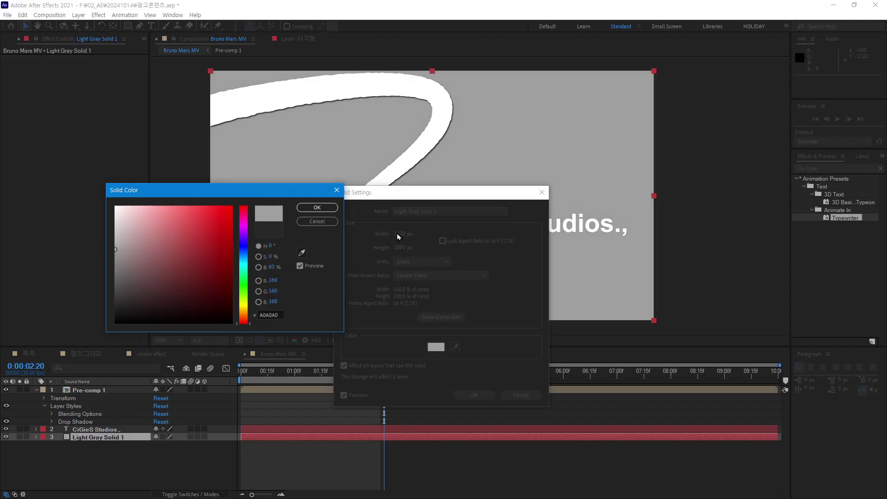
left_click(323, 208)
left_click_drag(256, 126, 288, 132)
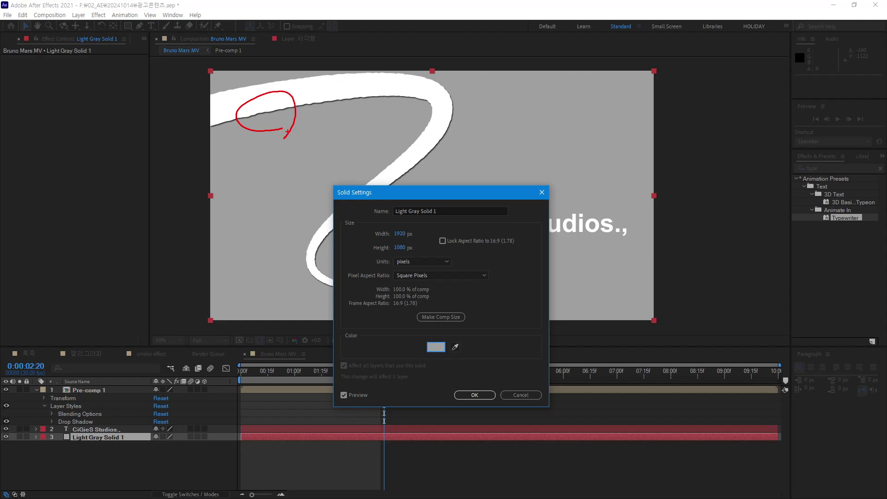
left_click(468, 395)
mouse_move(360, 373)
left_mouse_down()
mouse_move(257, 375)
mouse_move(437, 378)
mouse_move(454, 386)
left_mouse_up()
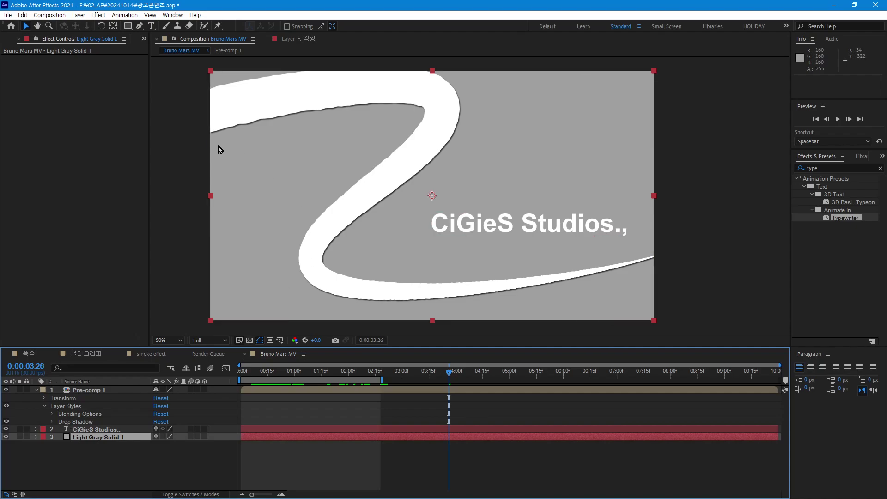
Step: Raise Pre-comp 1's Drop Shadow Distance to 54.0
left_click_drag(202, 147, 314, 281)
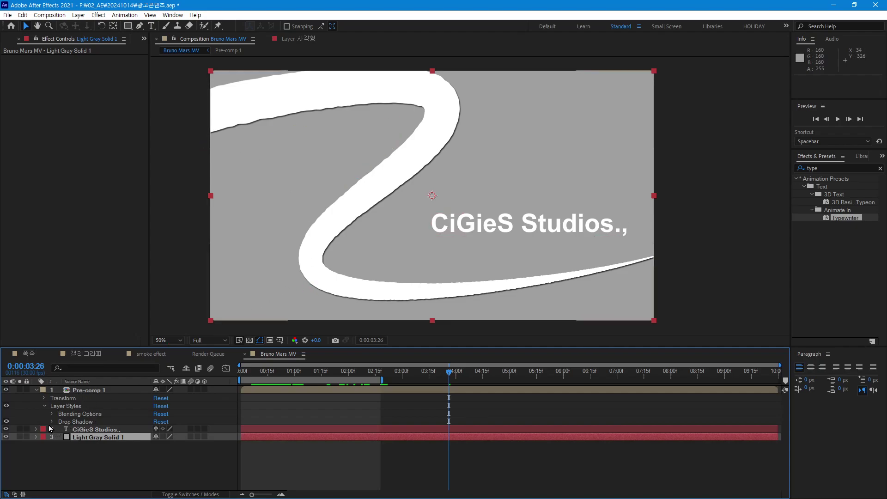
left_click(52, 422)
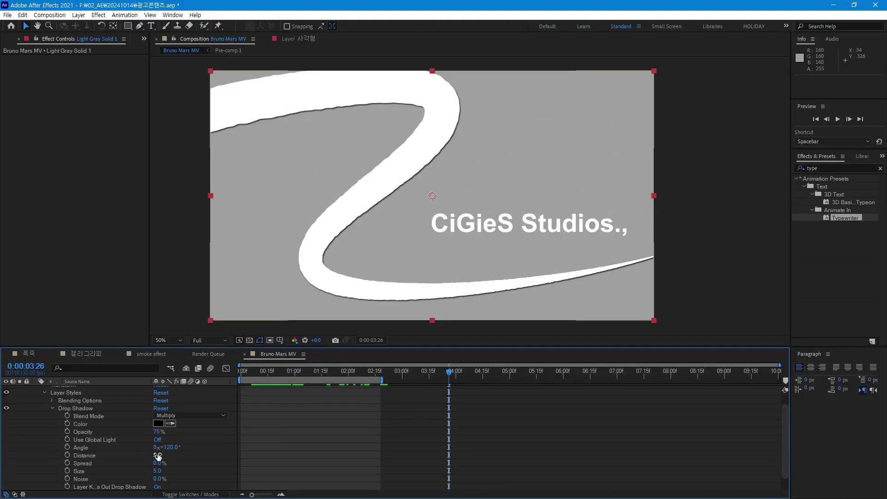
left_click_drag(156, 456, 187, 464)
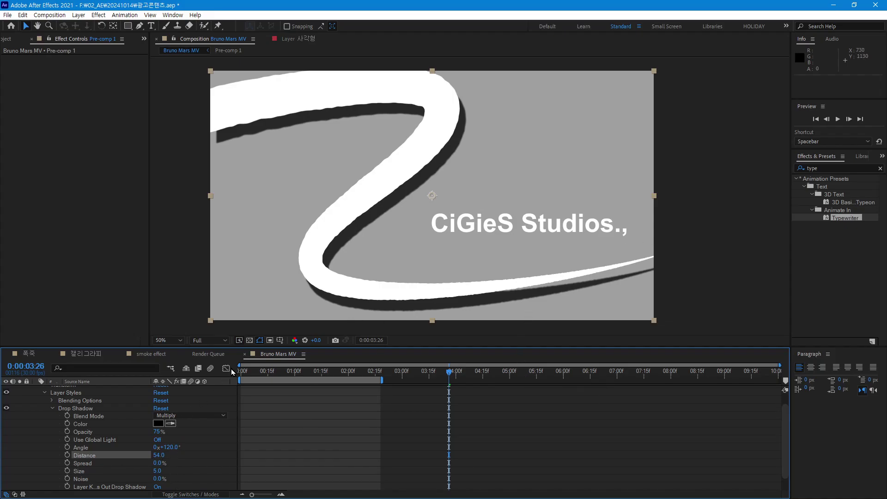
left_click_drag(315, 184, 233, 42)
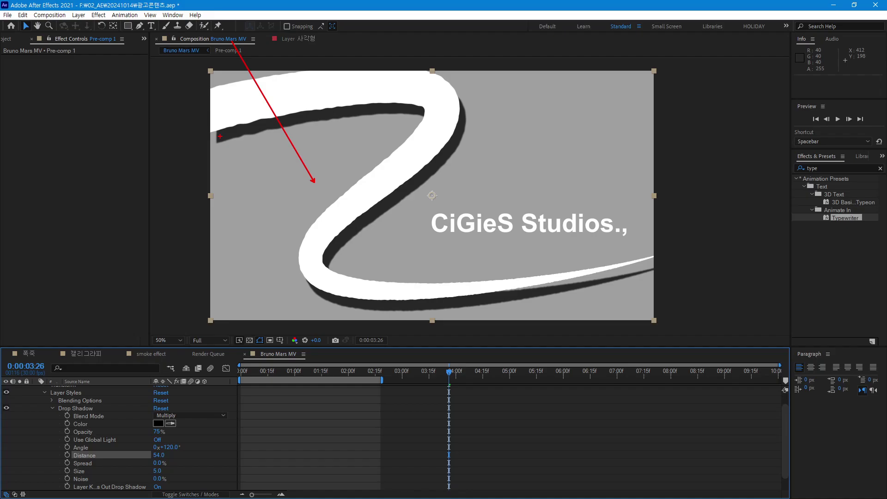
left_click_drag(217, 145, 265, 134)
left_click_drag(183, 119, 245, 123)
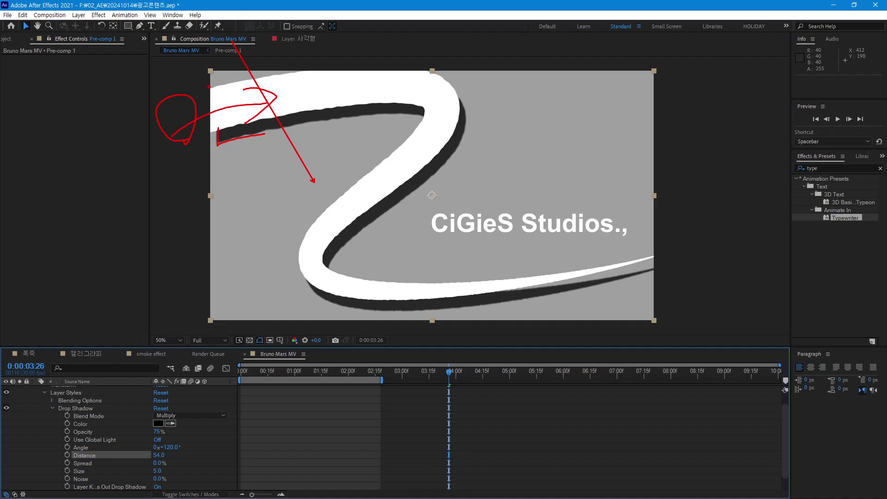
left_click_drag(211, 82, 211, 107)
Step: Set the drop shadow Angle to 90° and reduce Distance to 18.0
key("Escape")
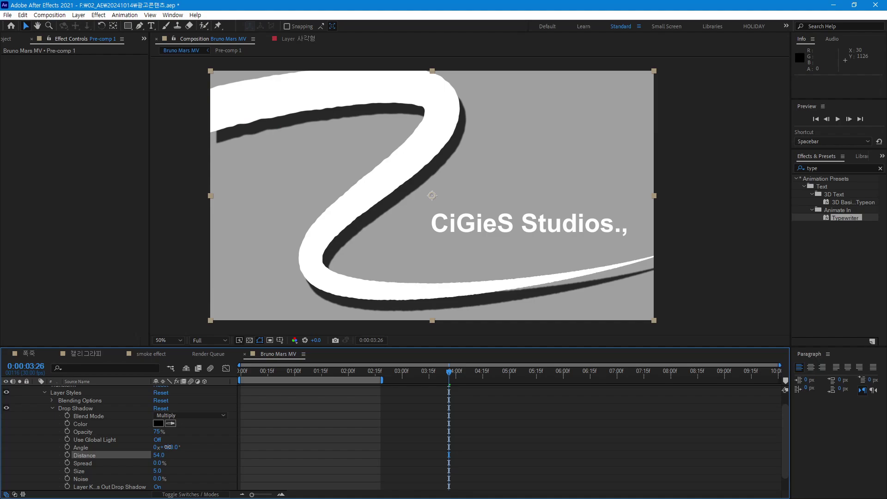
left_click_drag(167, 447, 172, 447)
left_click(167, 447)
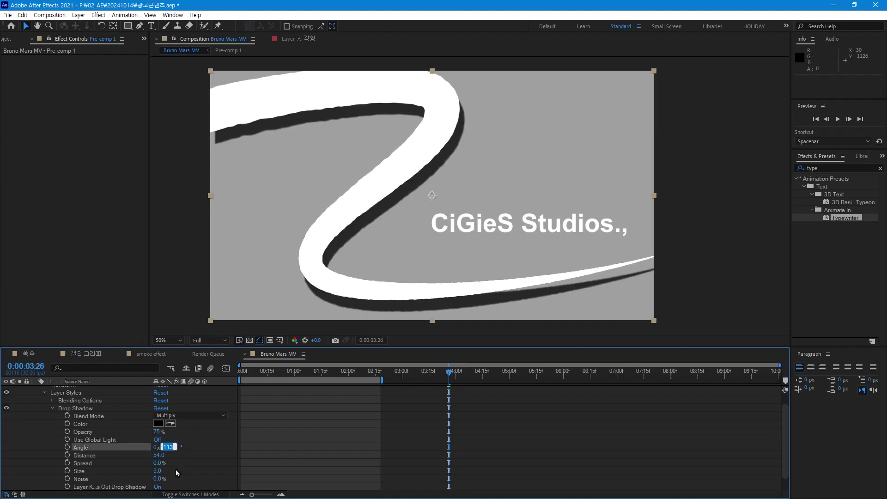
type("90")
key("Return")
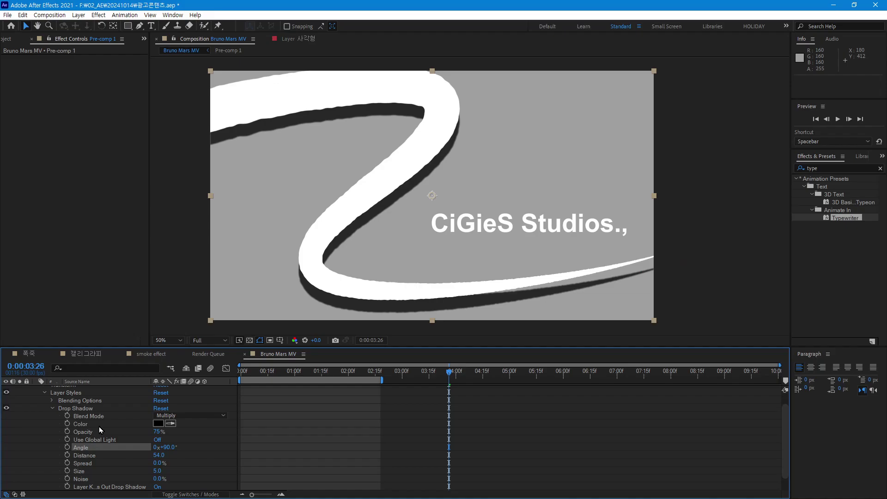
left_click_drag(159, 455, 144, 456)
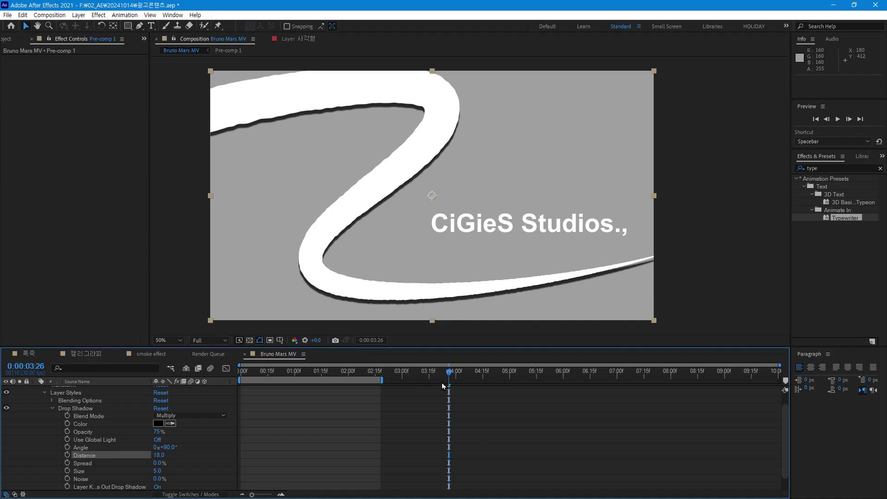
mouse_move(449, 372)
left_mouse_down()
mouse_move(260, 391)
mouse_move(347, 399)
left_mouse_up()
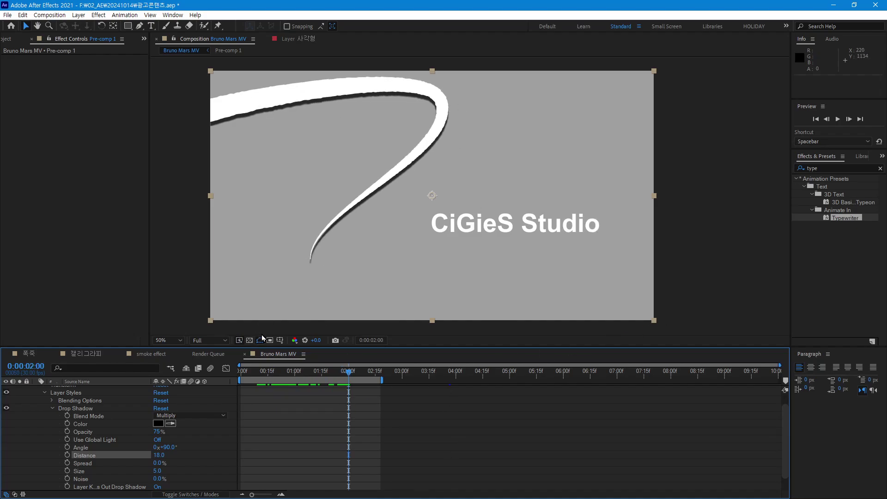